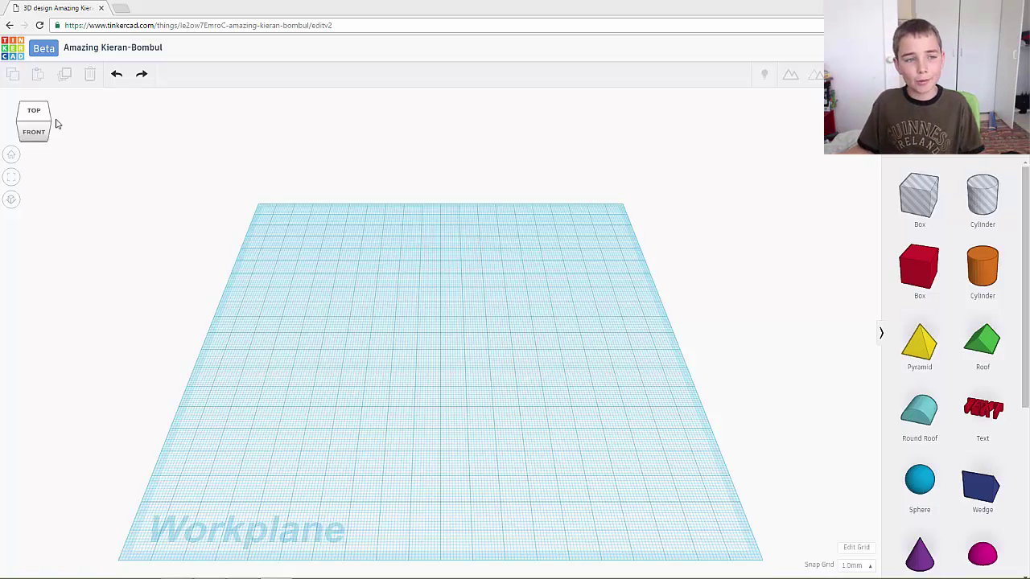
Switch to the top view and place a red box near the middle of the workplane.
click(32, 113)
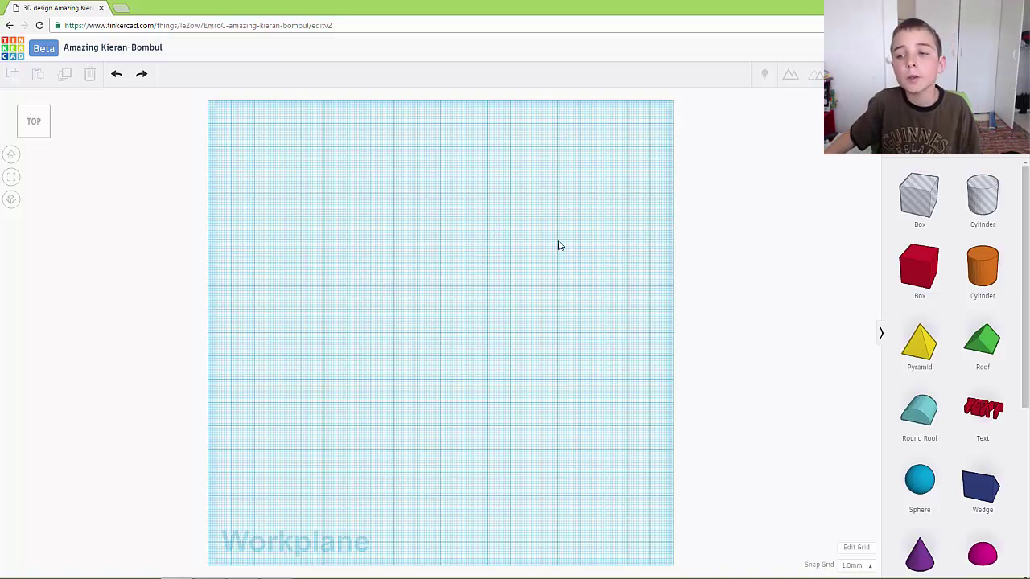
drag(925, 251, 572, 313)
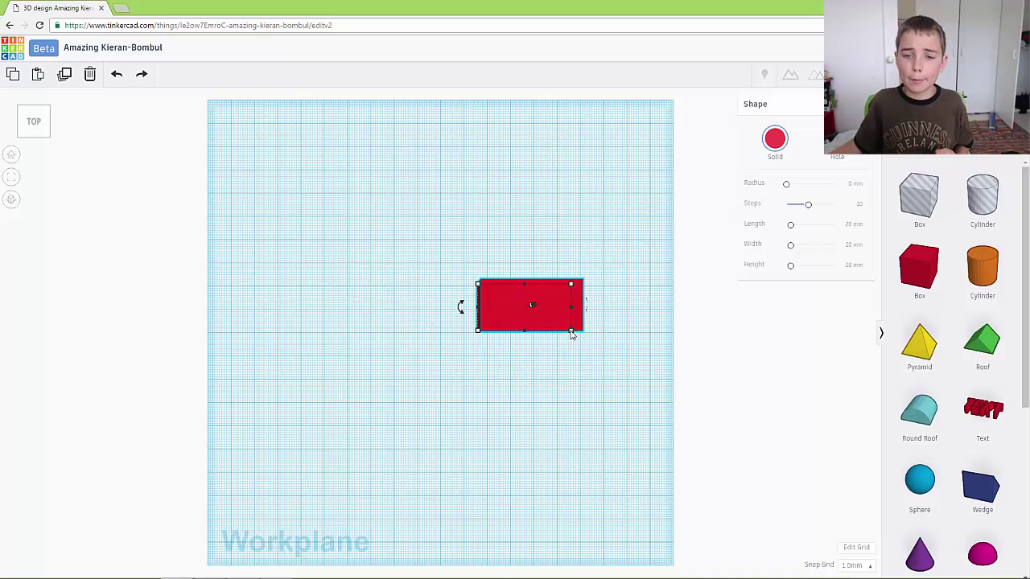
Add an orange cylinder wheel over the red box's lower-right corner, nudged slightly left.
click(560, 373)
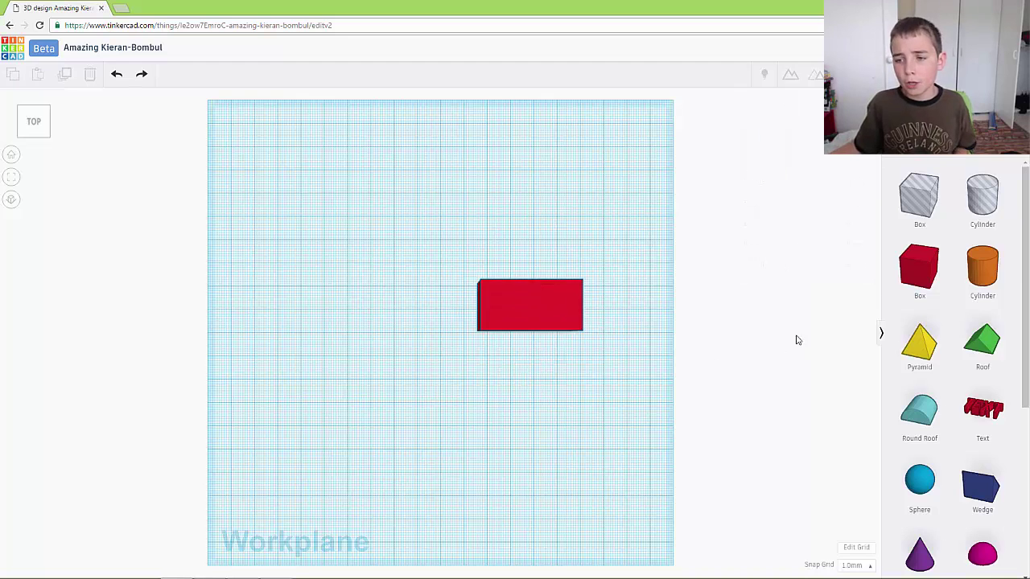
drag(824, 268, 572, 337)
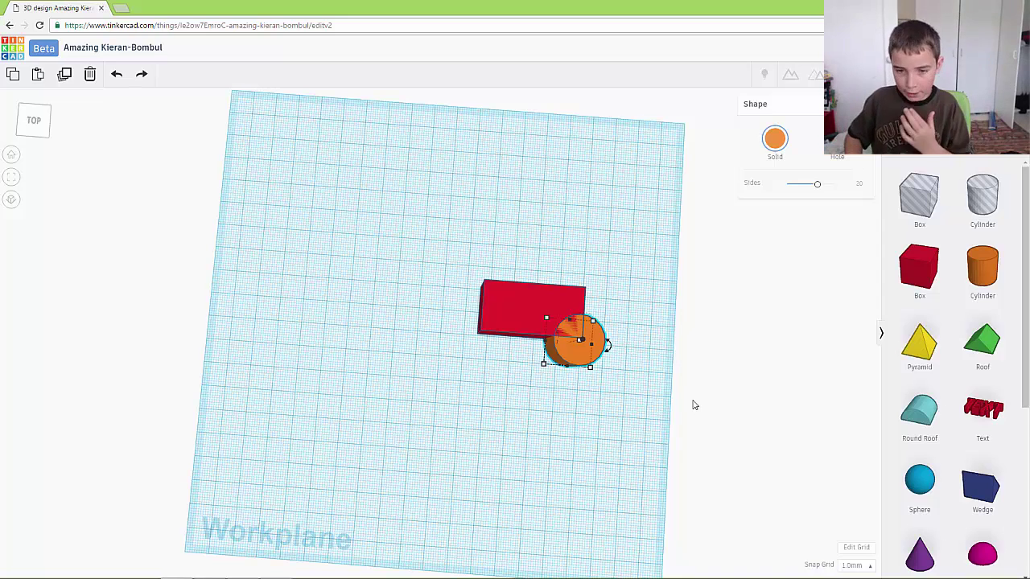
key(Left)
key(Left)
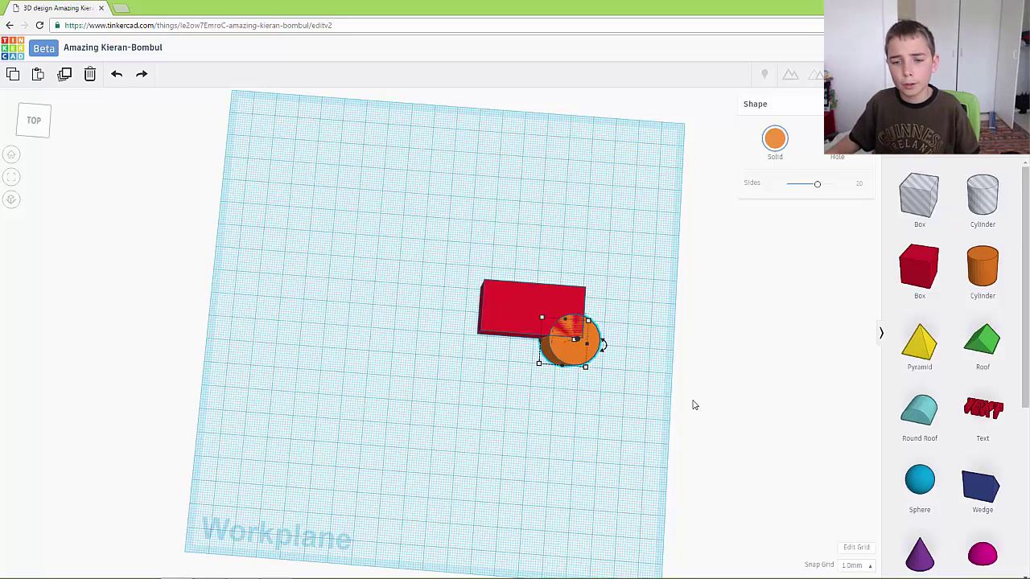
click(642, 409)
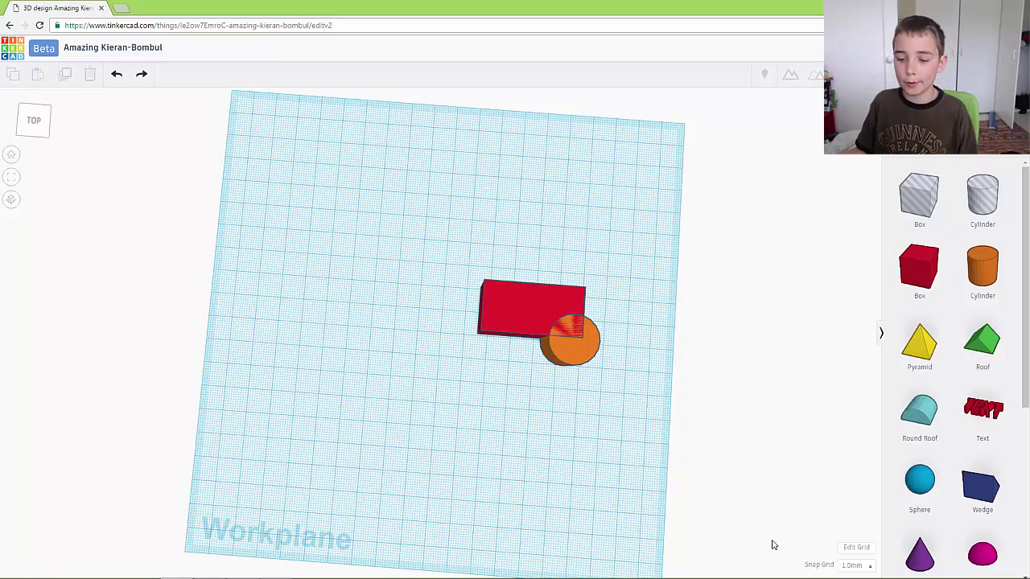
Add a second, deeper square red box against the first box's left end, then check it from the front.
drag(907, 281, 463, 291)
scroll(479, 336, up, 2)
scroll(479, 336, up, 1)
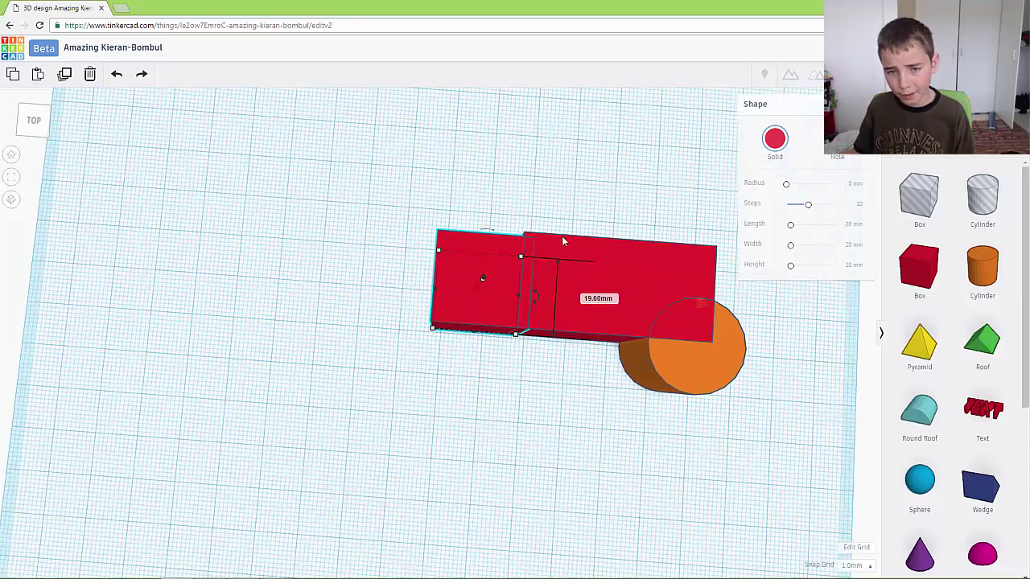
mouse_move(476, 255)
mouse_down()
mouse_move(480, 244)
mouse_move(481, 256)
mouse_up()
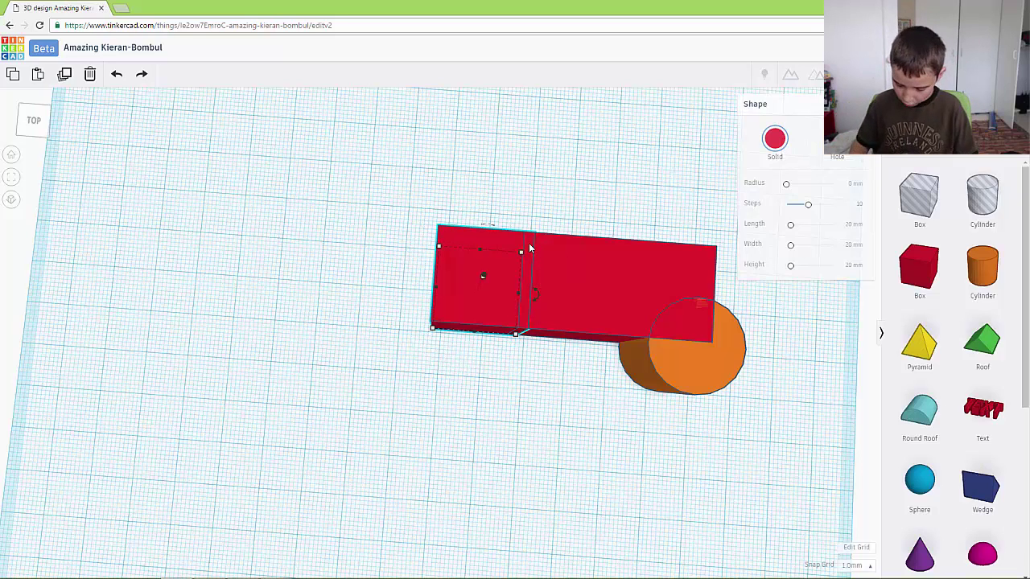
key(Left)
key(Left)
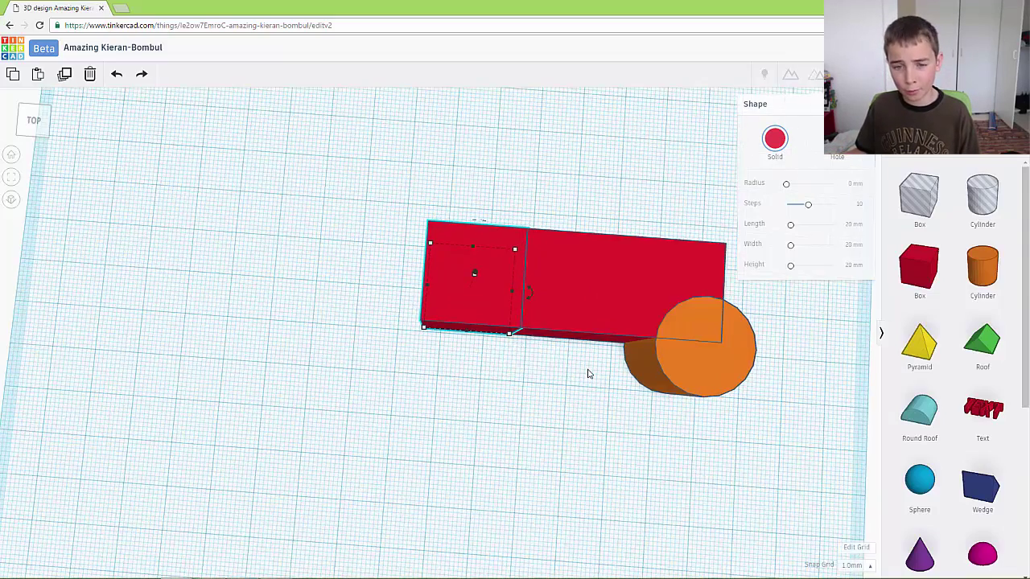
scroll(593, 354, up, 5)
right_drag(605, 315, 606, 341)
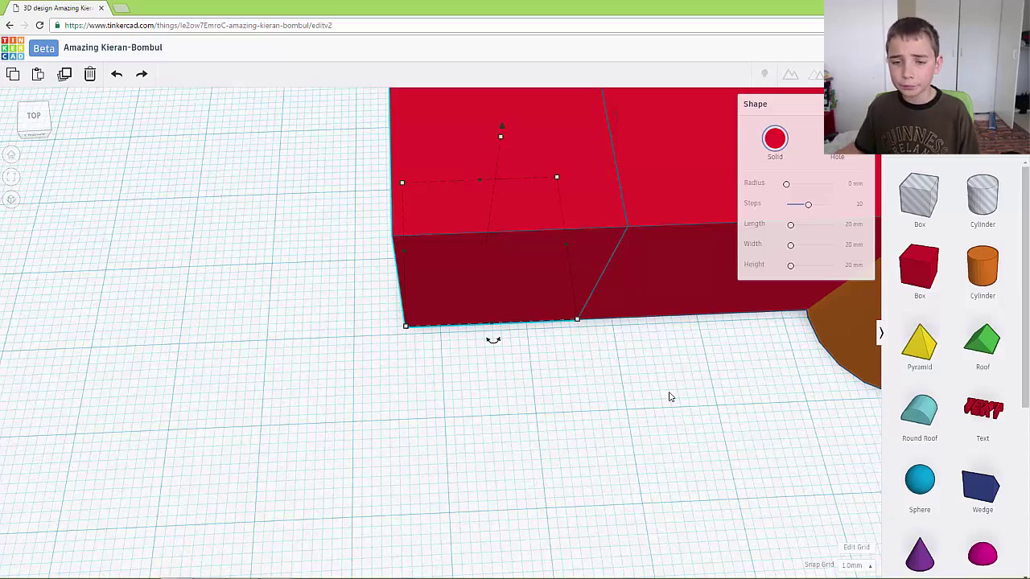
scroll(670, 396, down, 5)
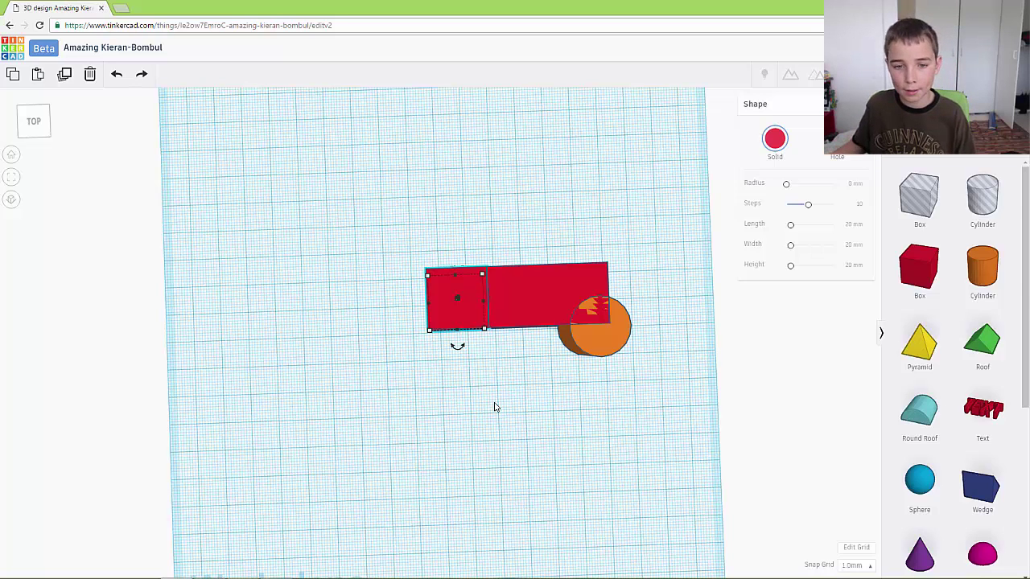
Lower the left box to a 5.00 mm strip, nudge it right, and select both boxes.
mouse_move(455, 283)
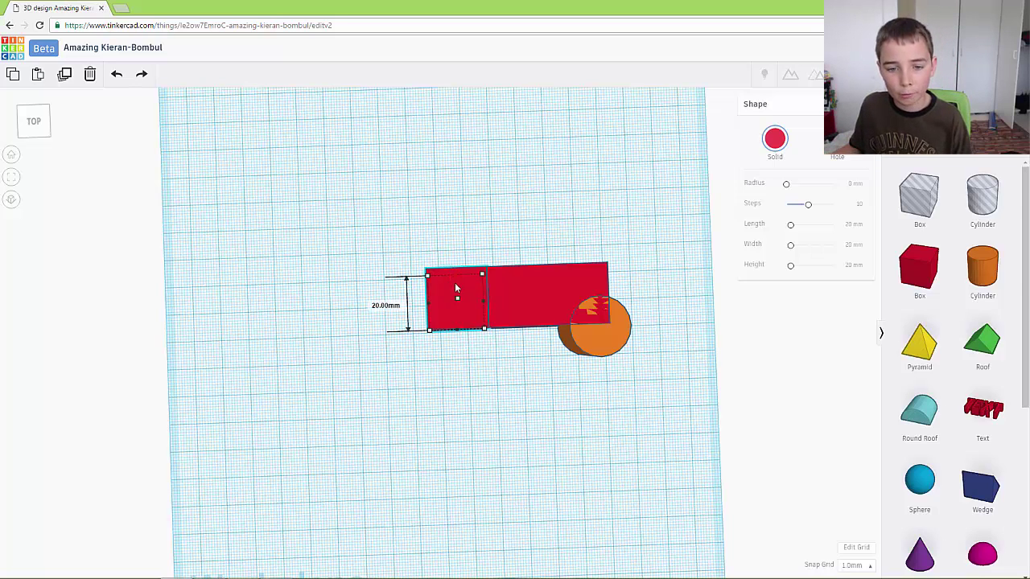
drag(455, 288, 453, 321)
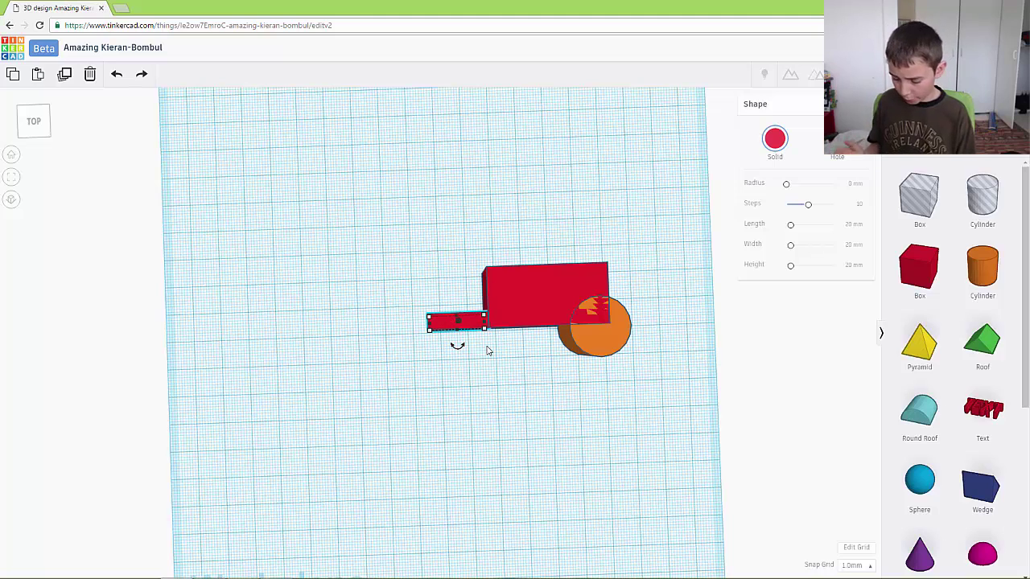
key(Right)
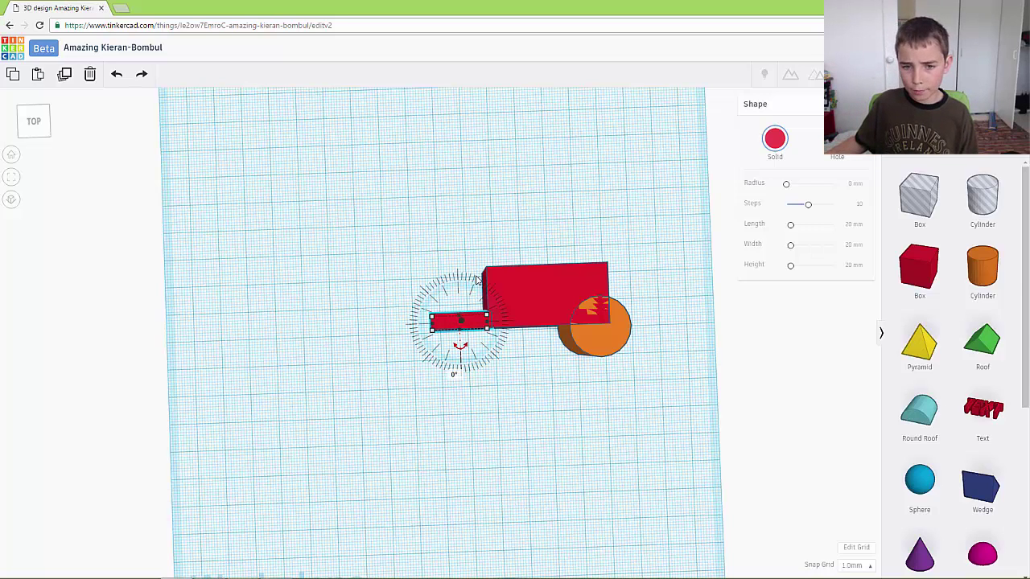
drag(531, 380, 428, 256)
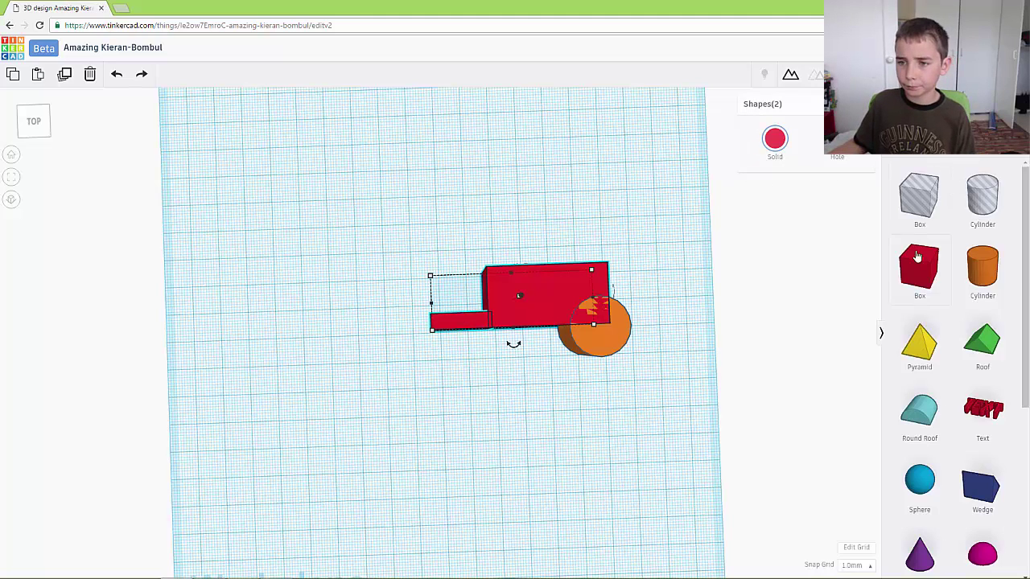
Group the two boxes, then add a 10 mm red block and a thin red strip above the body.
click(790, 74)
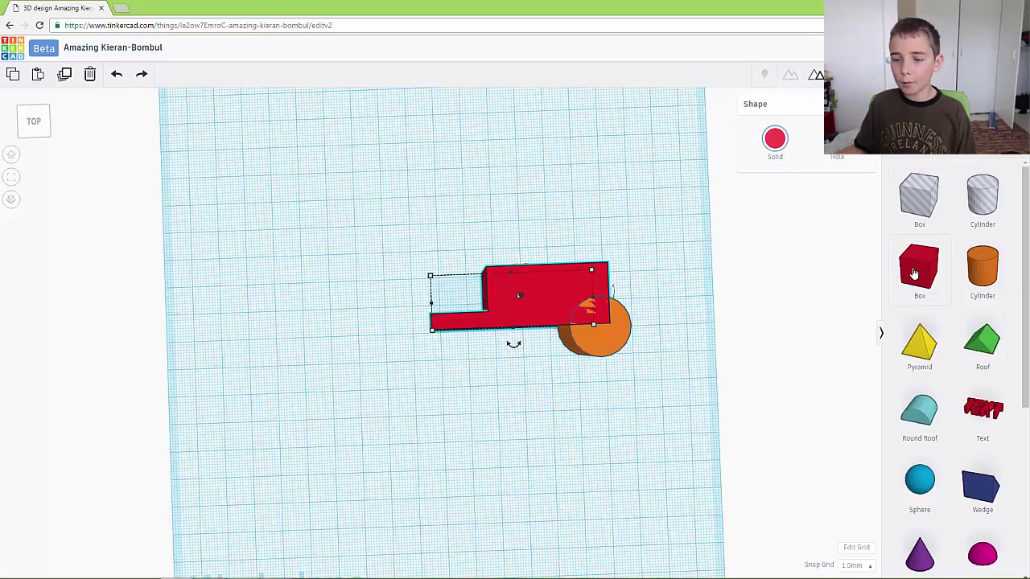
drag(913, 272, 548, 230)
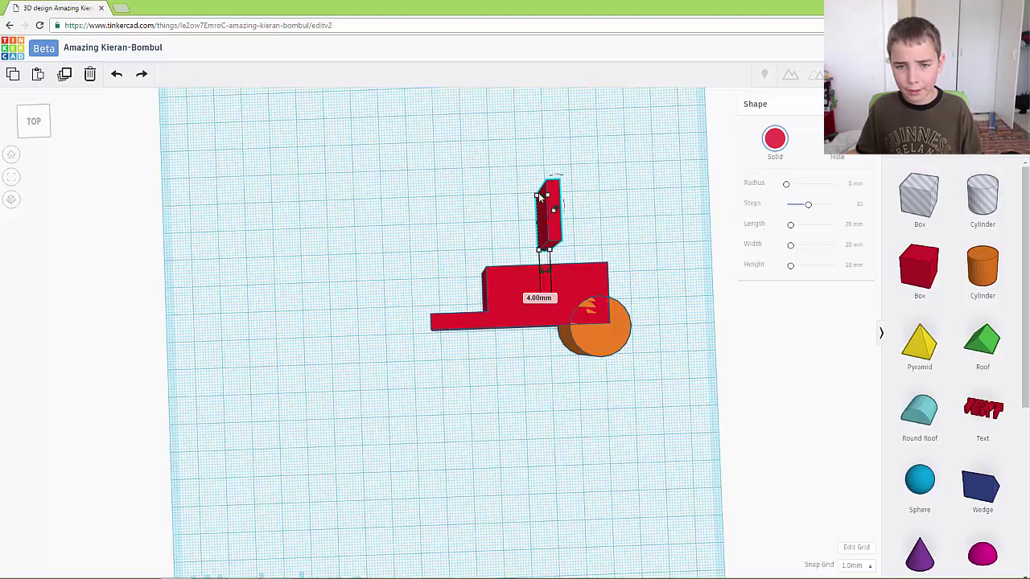
mouse_move(541, 197)
click(494, 229)
text(10)
key(Return)
drag(549, 252, 557, 251)
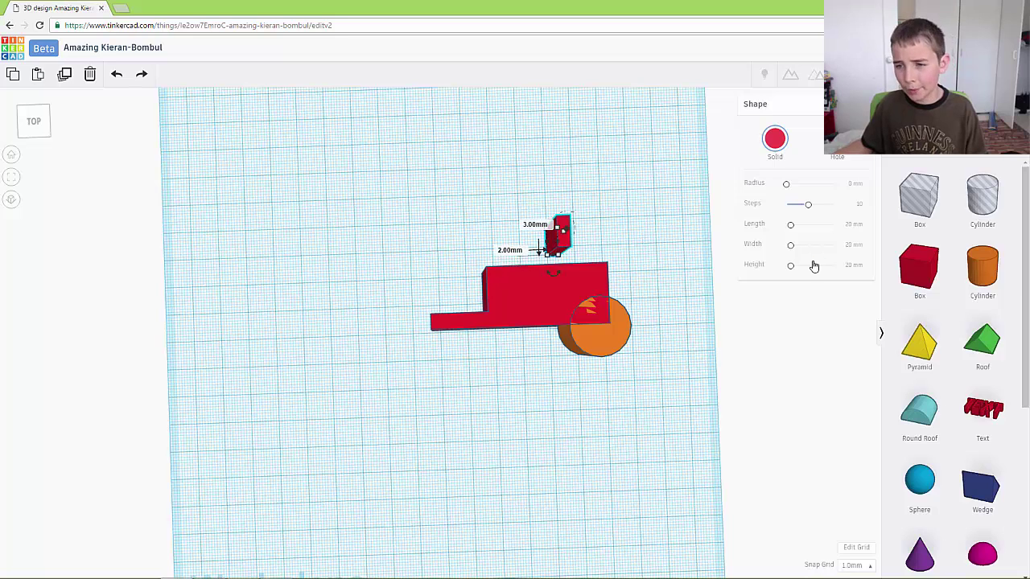
drag(925, 259, 538, 180)
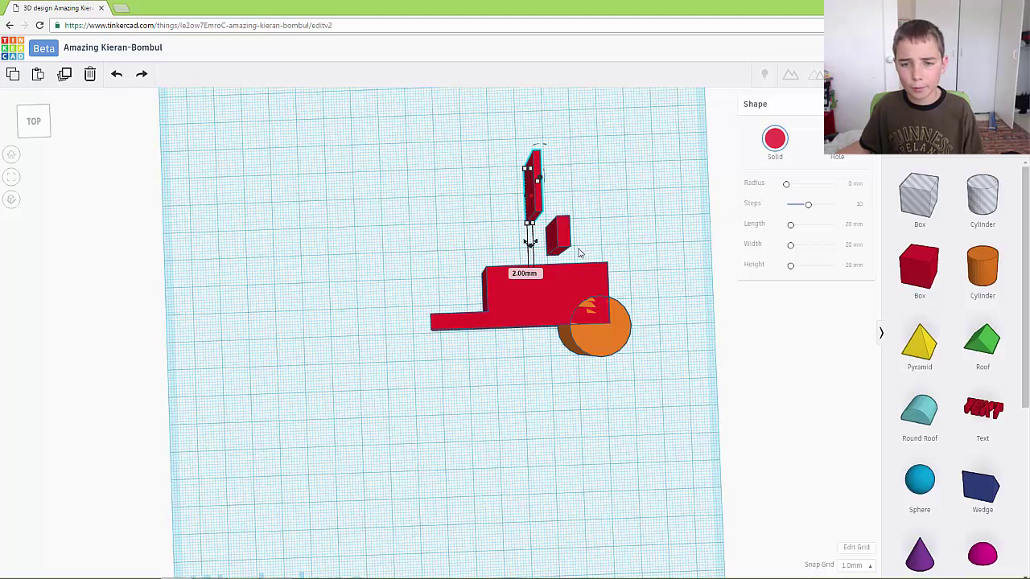
Center-align the thin strip and small block on each other.
drag(519, 143, 610, 259)
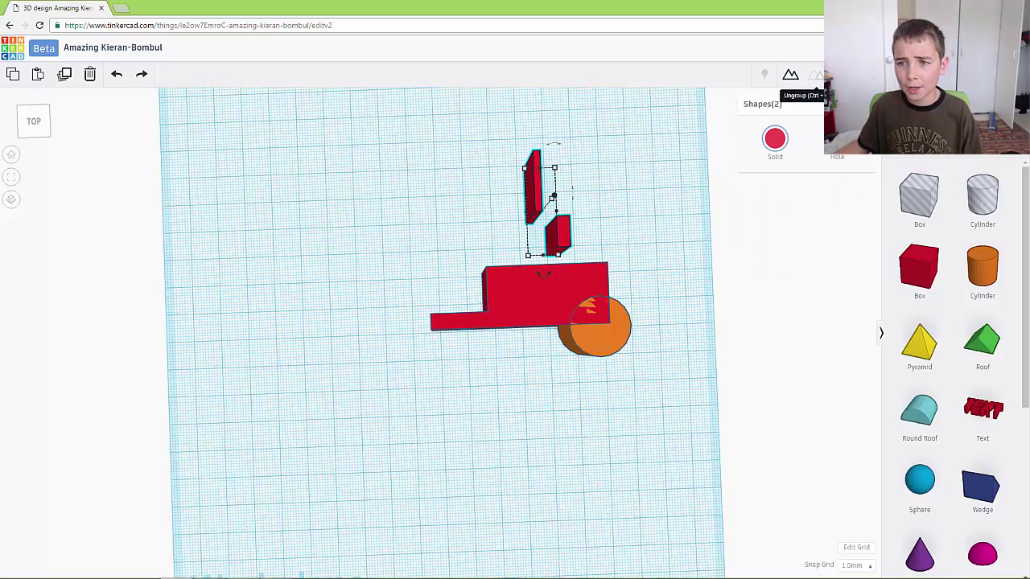
click(789, 73)
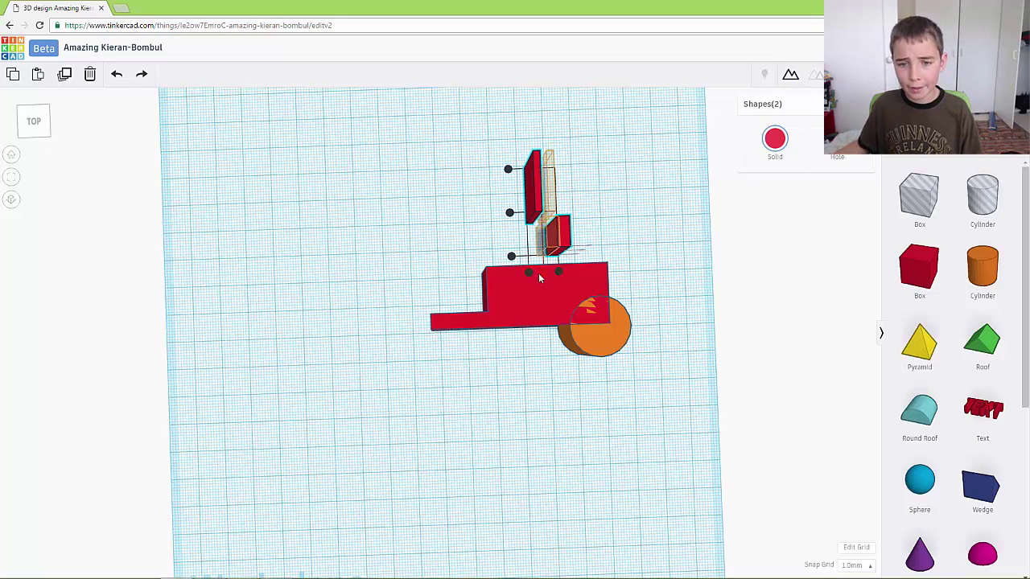
click(539, 273)
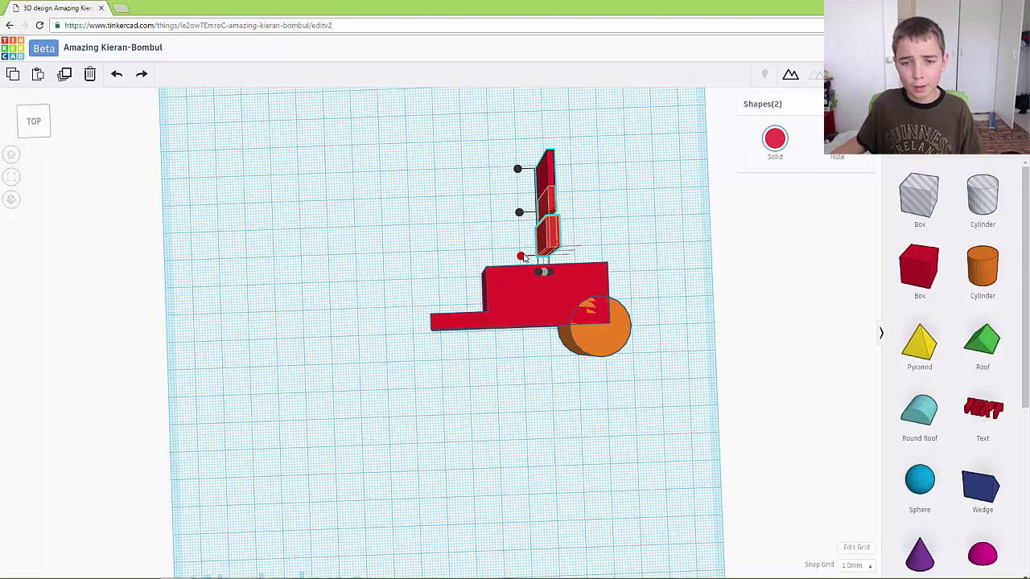
Set the steering column onto the body's top, nudge it right, and group it with the body.
drag(637, 205, 414, 232)
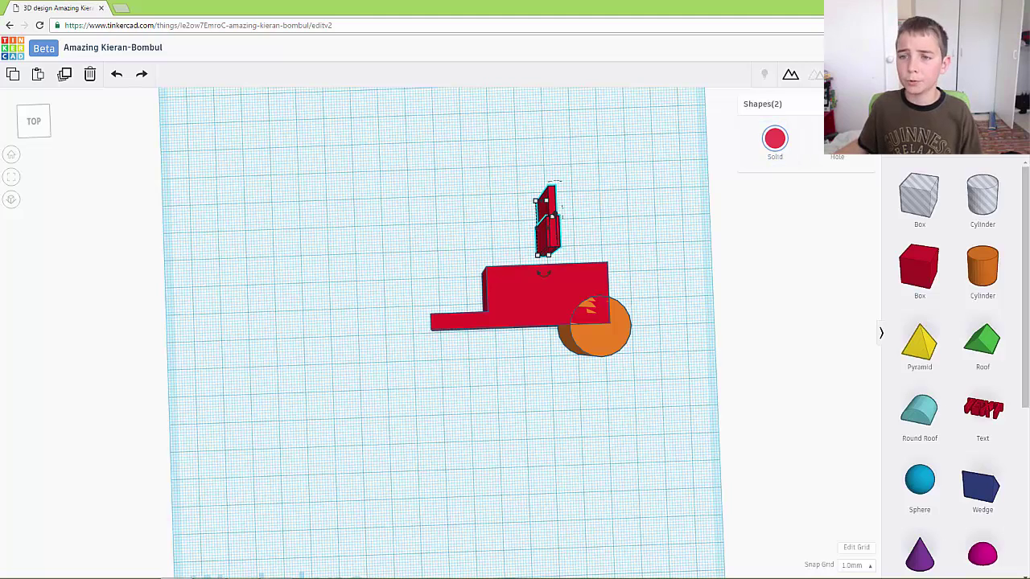
click(685, 245)
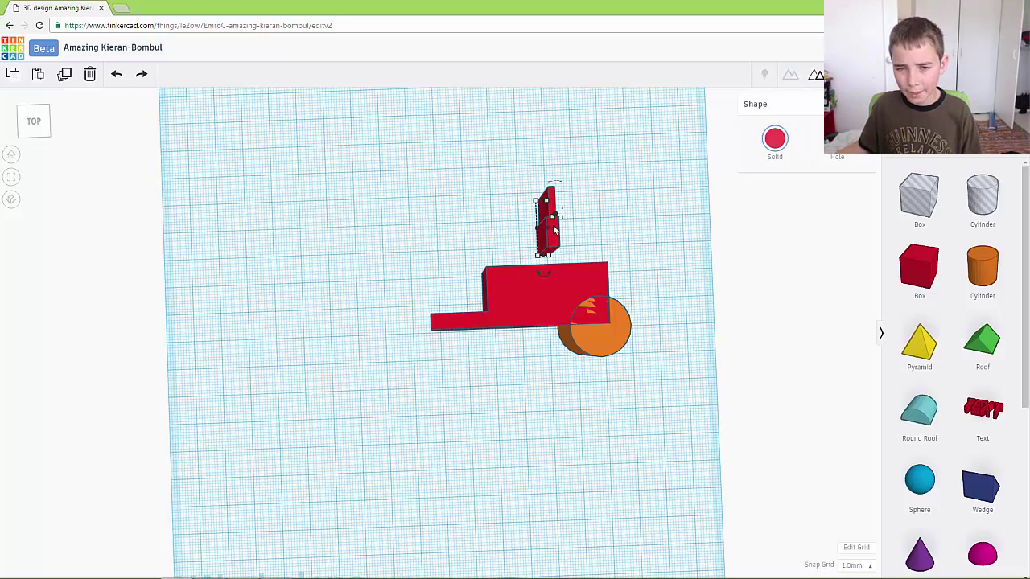
drag(554, 231, 555, 258)
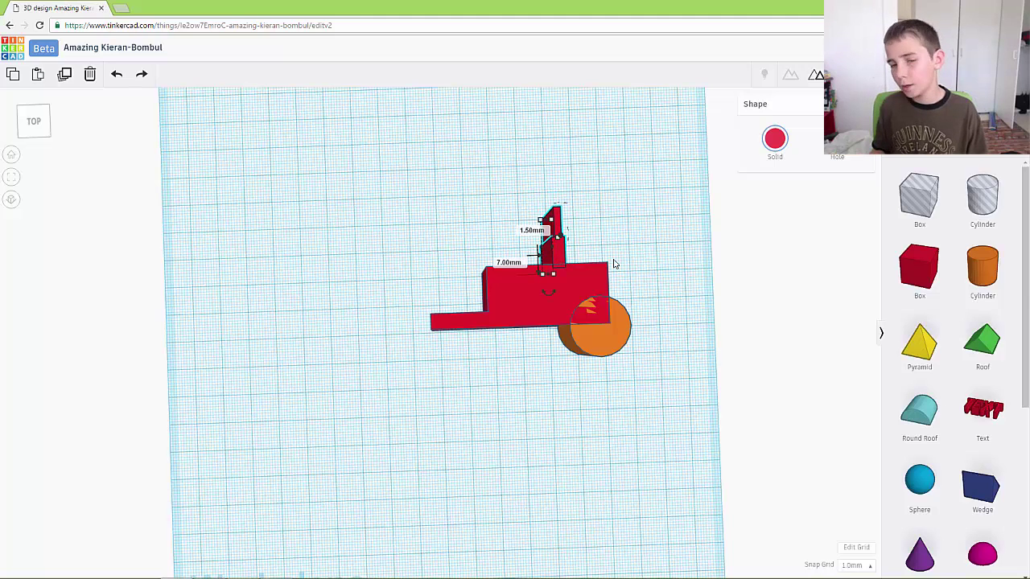
key(Right)
key(Right)
key(Right)
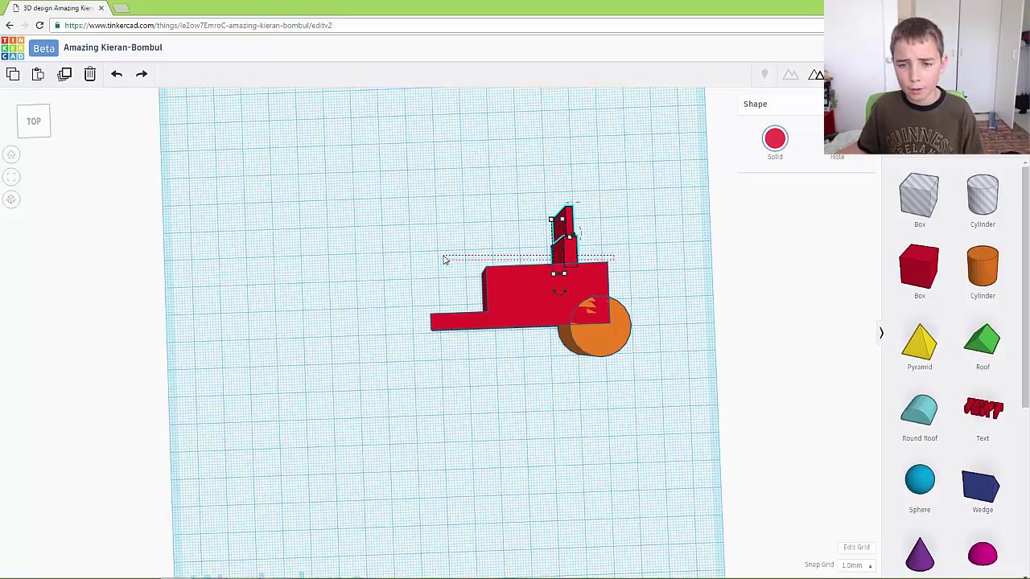
click(442, 261)
drag(462, 233, 603, 284)
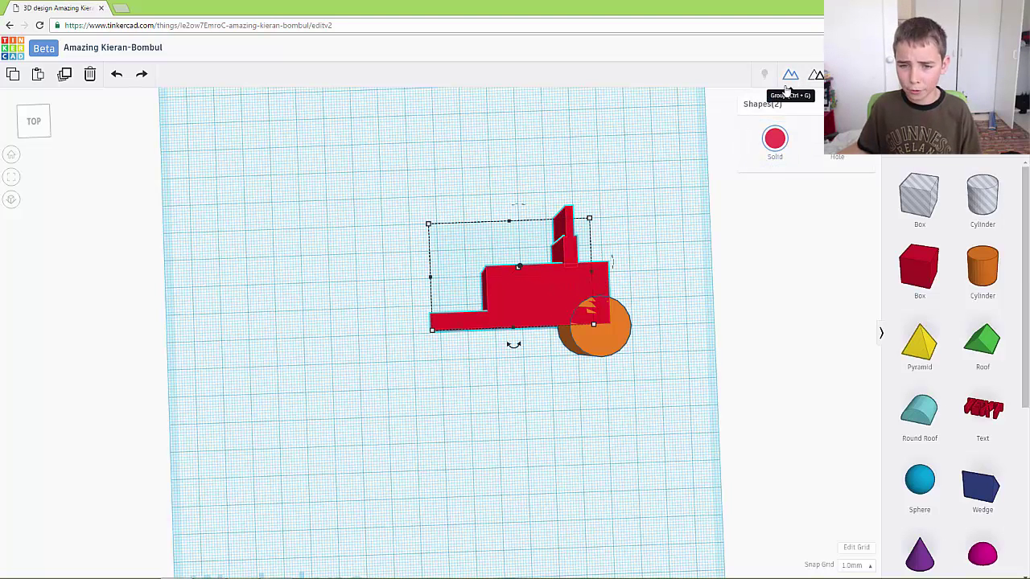
key(ctrl+g)
click(719, 306)
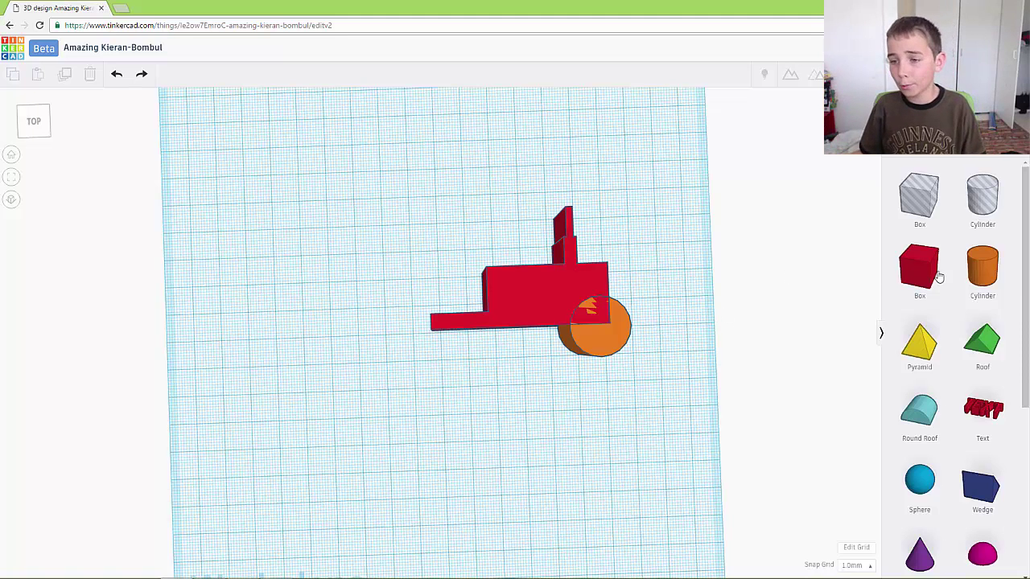
Add an orange cylinder at the tractor's left end and set its height to 30 mm.
drag(979, 273, 354, 212)
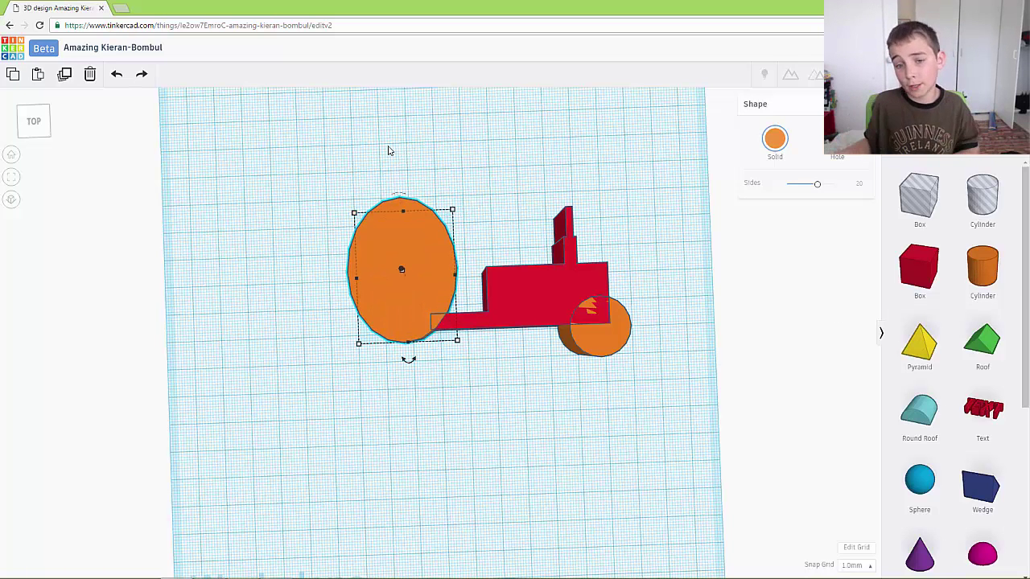
mouse_move(404, 213)
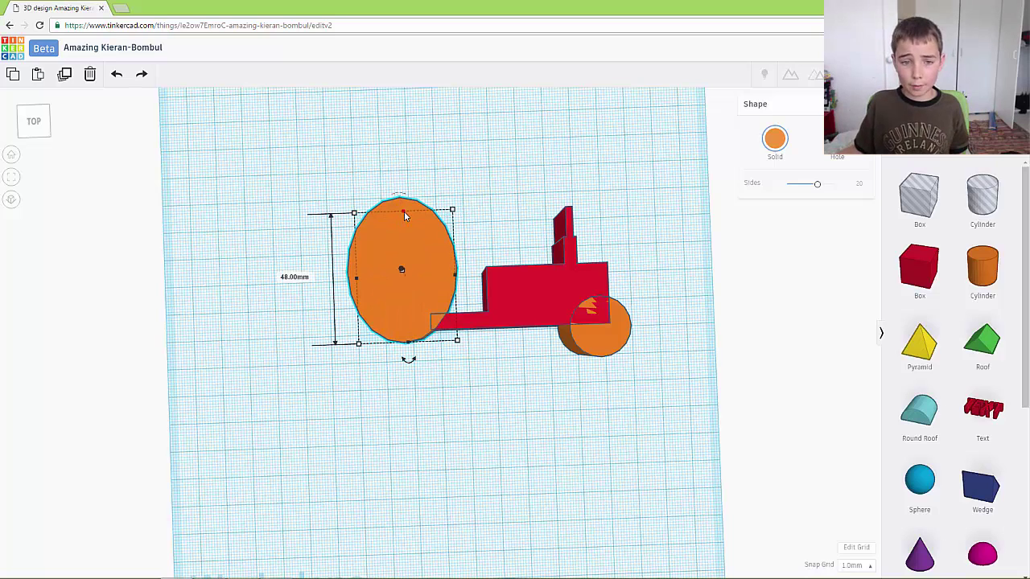
drag(404, 211, 403, 235)
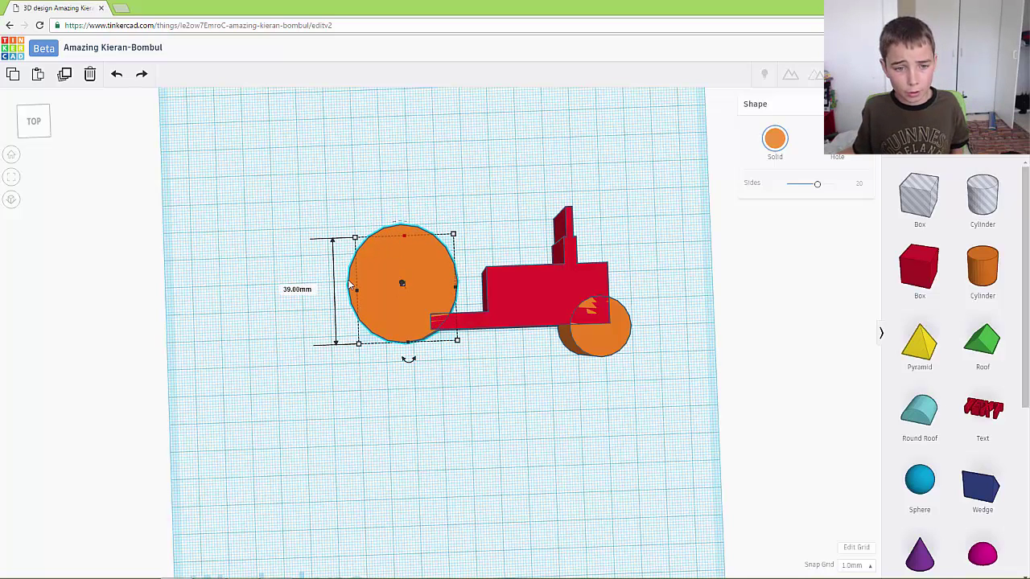
click(295, 290)
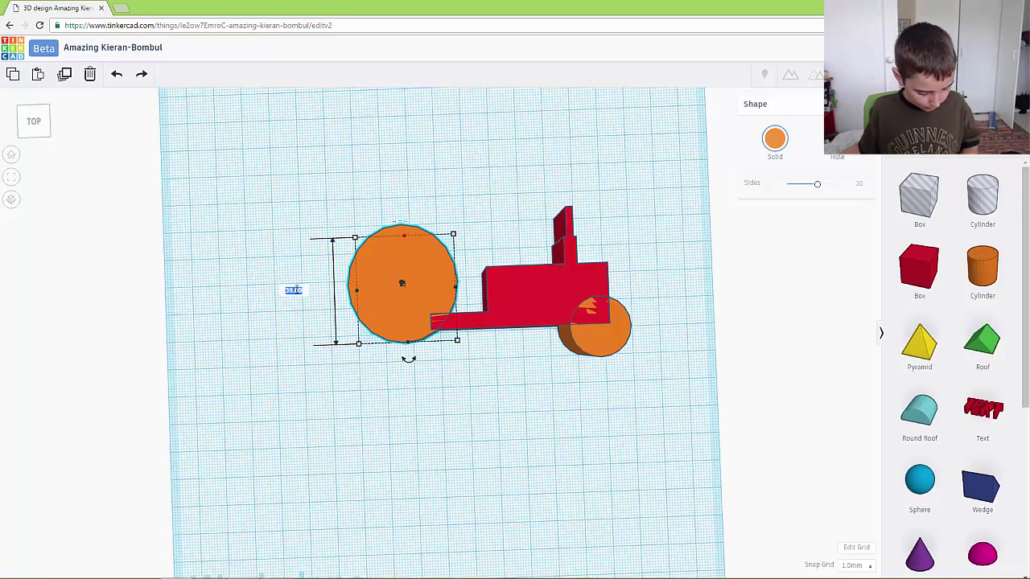
text(30)
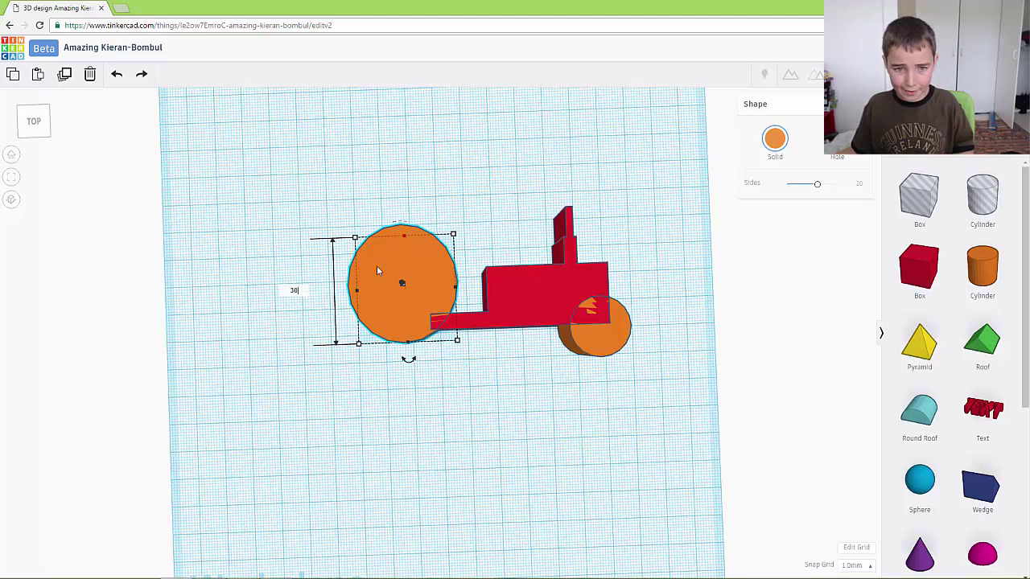
key(Return)
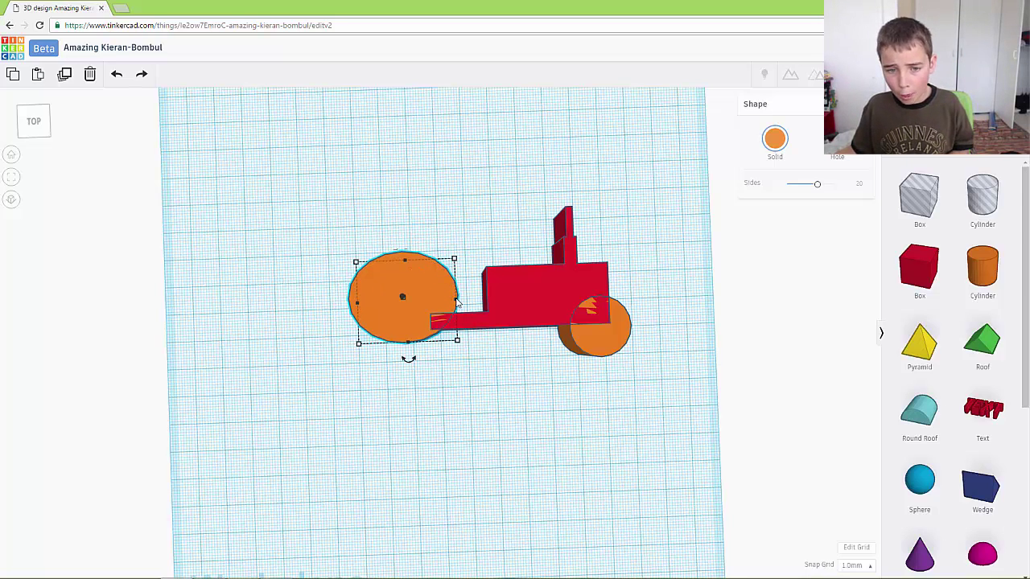
Set the back wheel's width to 30 mm and select it together with the tractor body.
drag(431, 311, 428, 315)
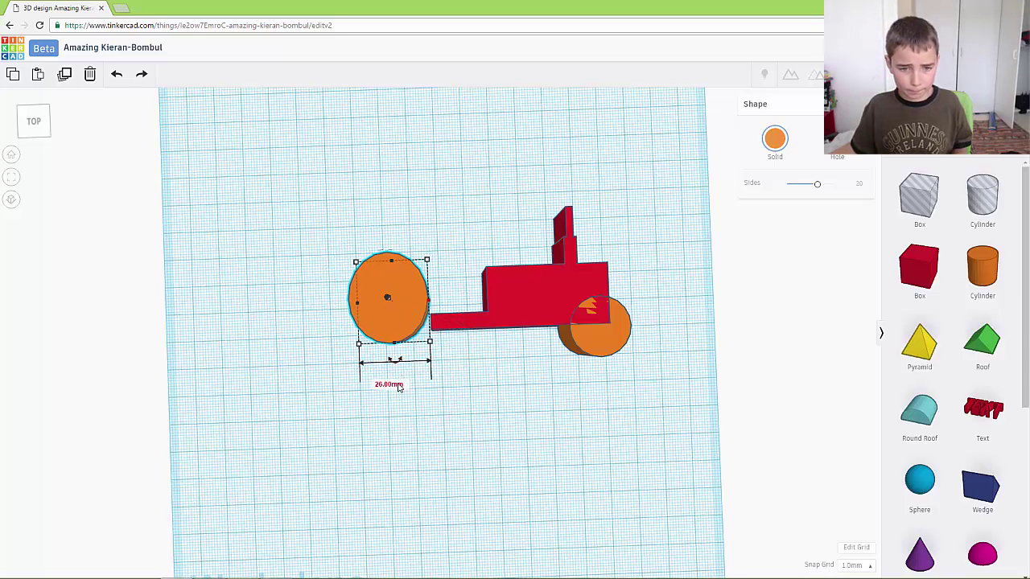
click(398, 388)
text(30)
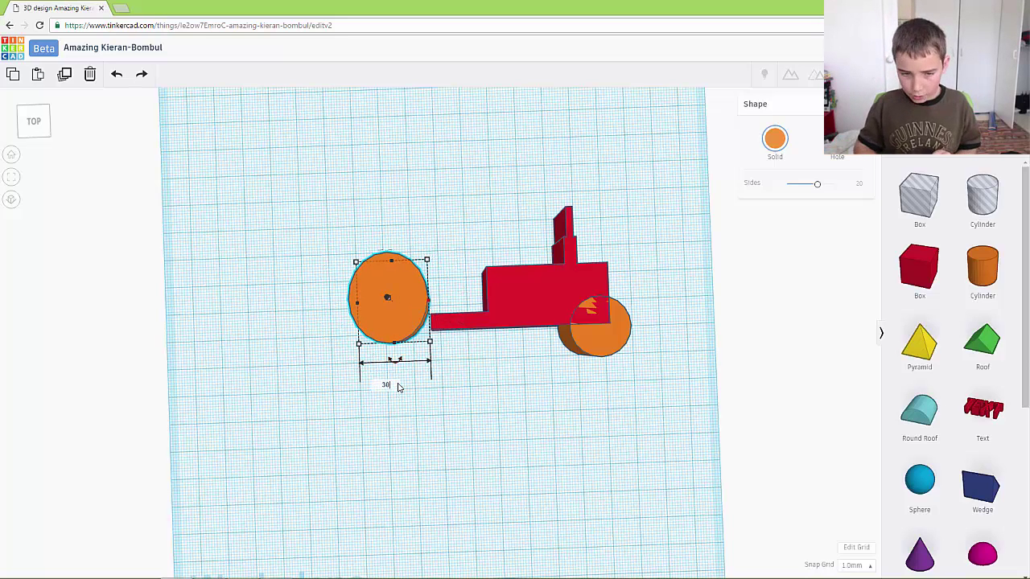
key(Return)
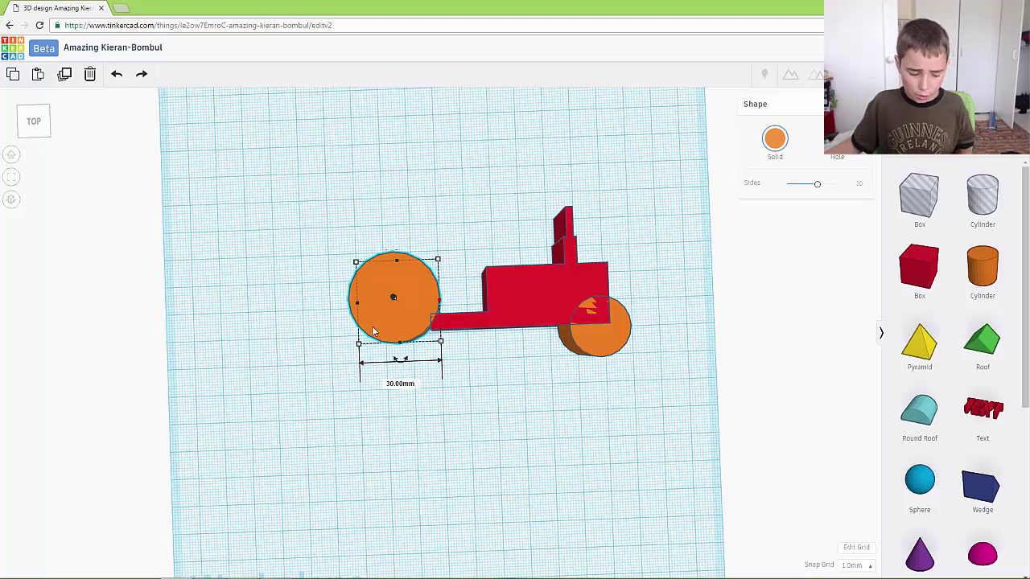
shift+click(597, 350)
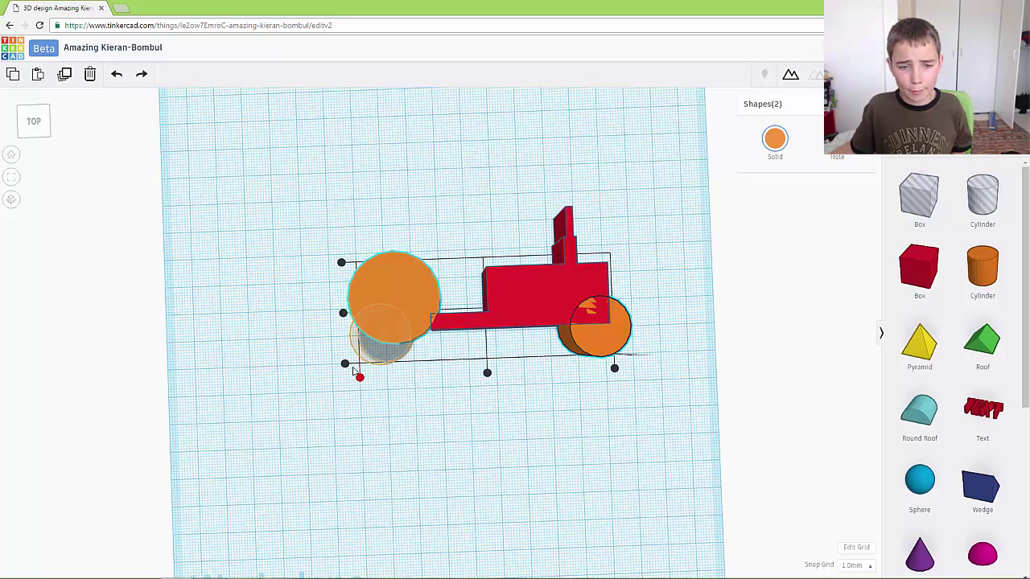
Bottom-align the big back wheel with the front wheel.
drag(347, 366, 345, 362)
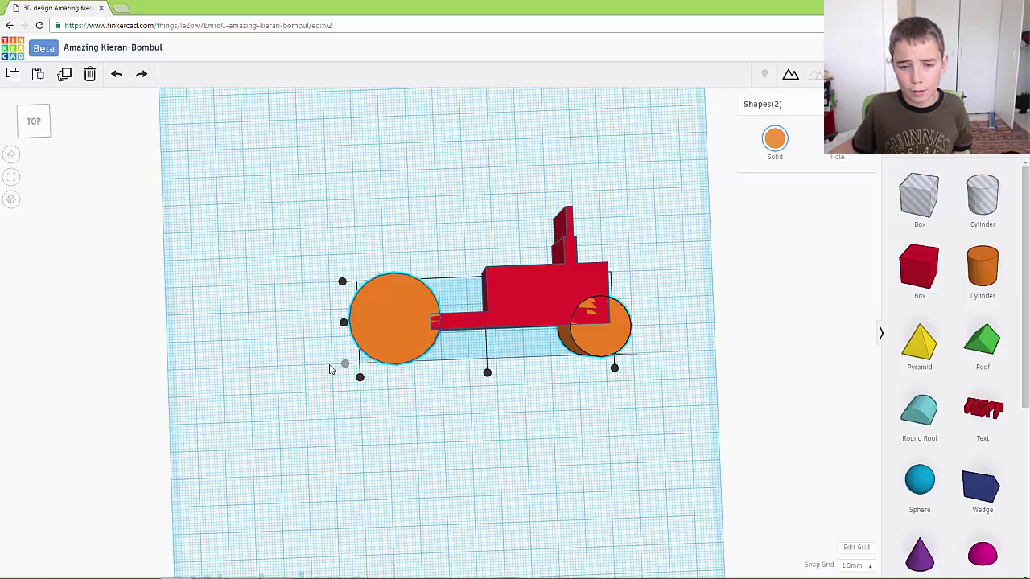
click(582, 407)
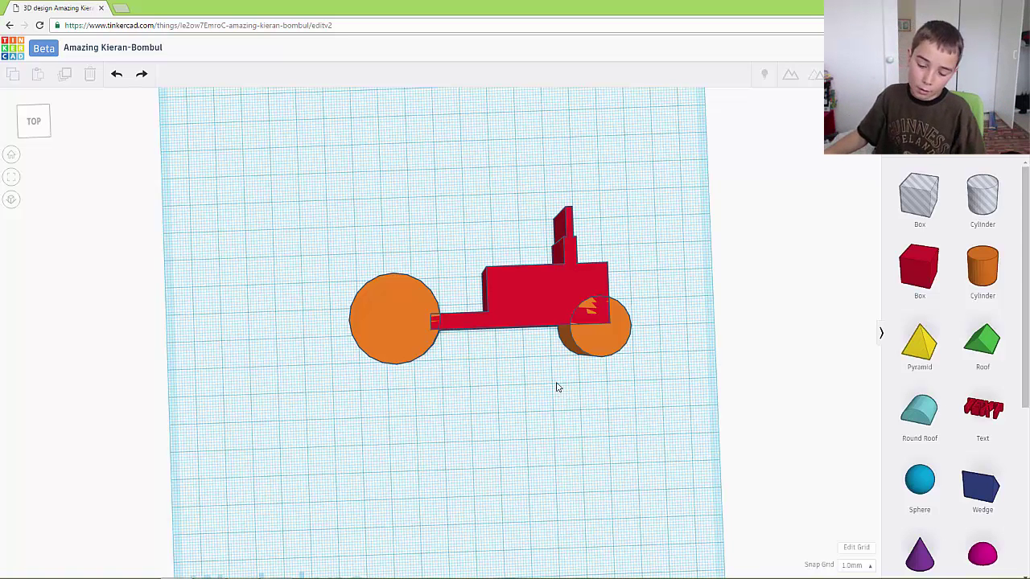
Slide the big back wheel right until it overlaps the left end of the red frame bar.
click(413, 322)
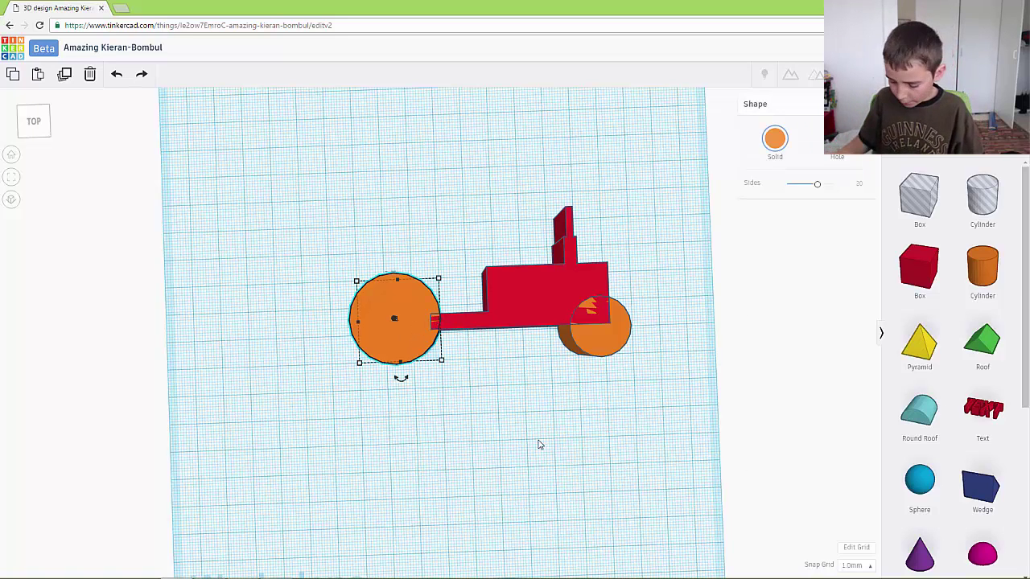
key(Left)
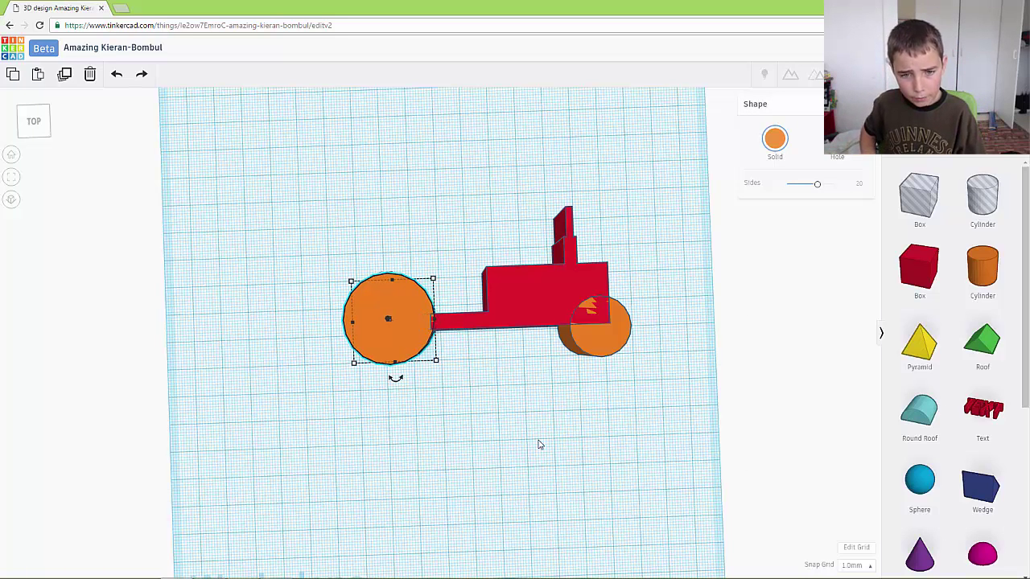
key(Left)
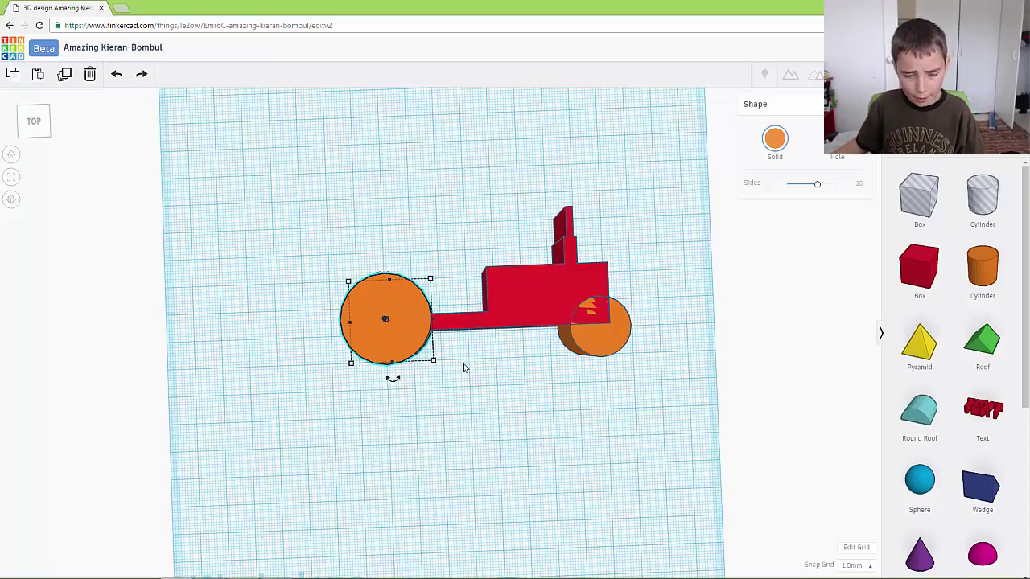
scroll(469, 363, up, 4)
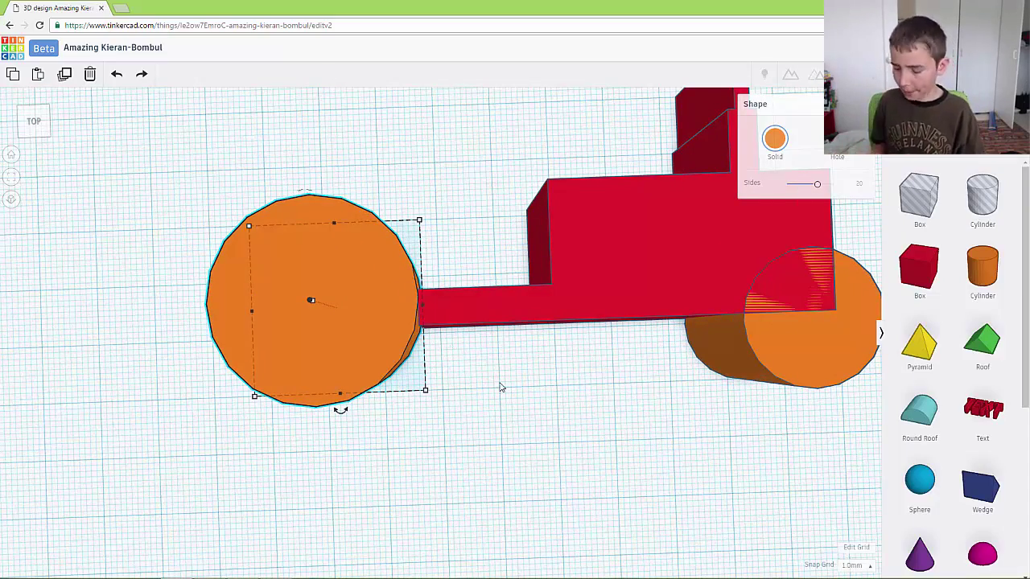
key(Right)
key(Right)
key(Right)
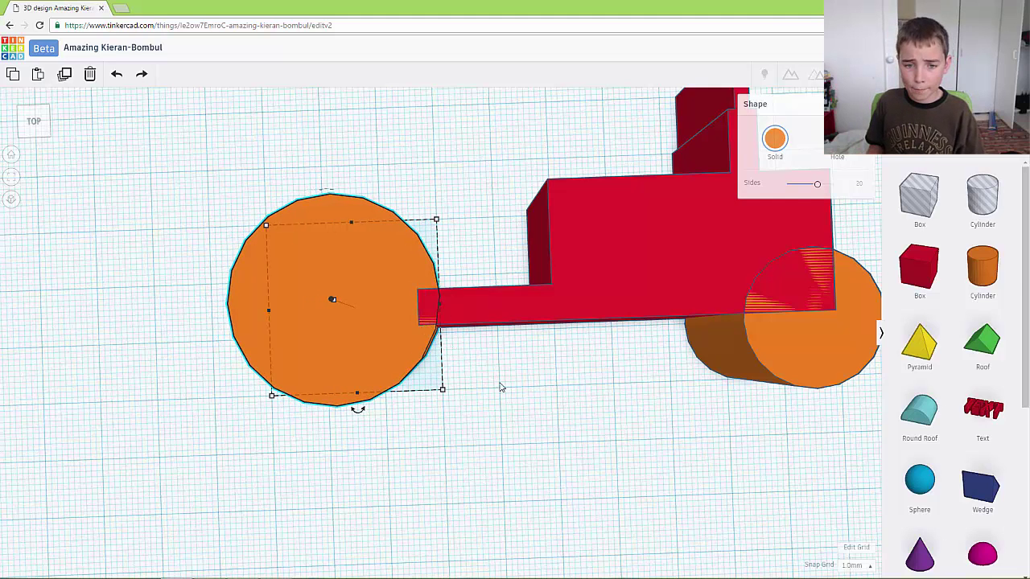
key(Right)
key(Right)
key(Right)
key(Right)
key(Right)
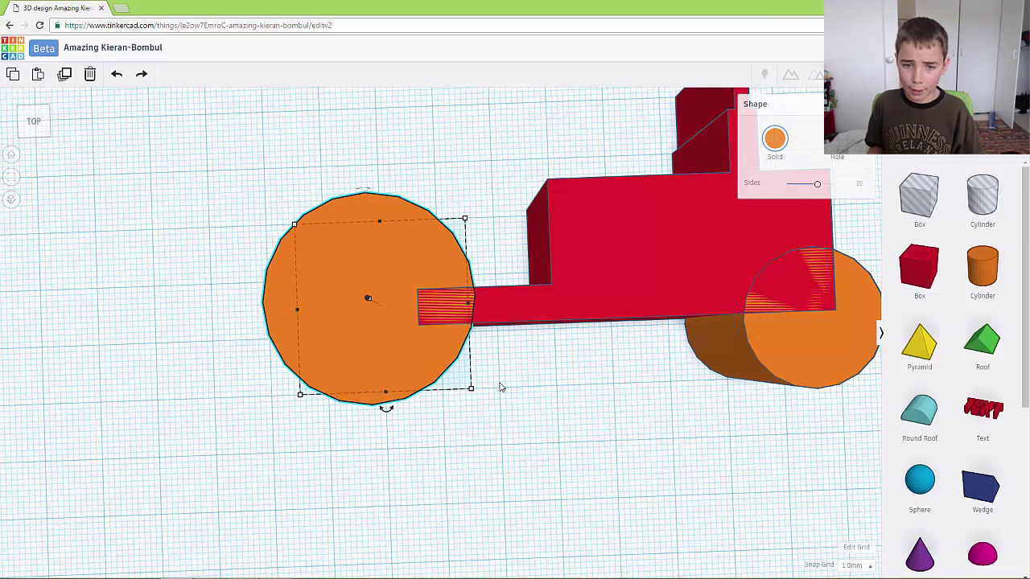
key(Right)
key(Right)
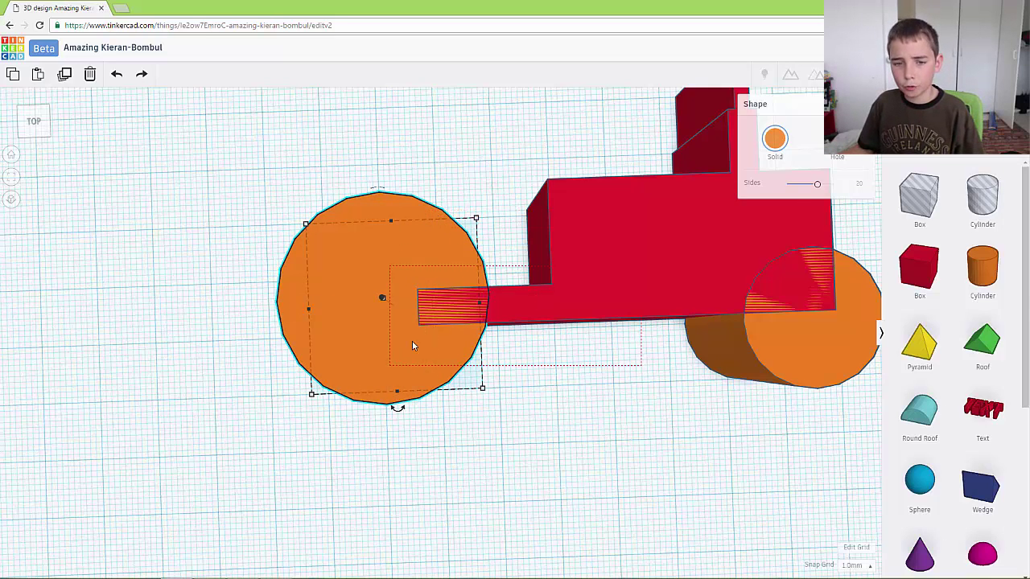
Group the body and both wheels into one tractor shape, then return to the top view.
click(377, 476)
drag(377, 476, 776, 296)
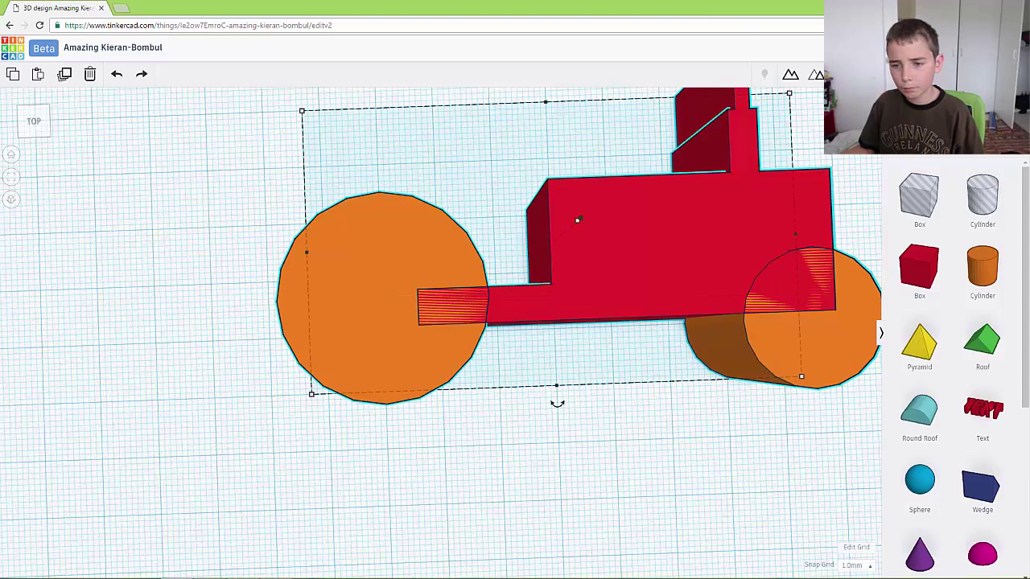
click(790, 74)
scroll(436, 282, down, 4)
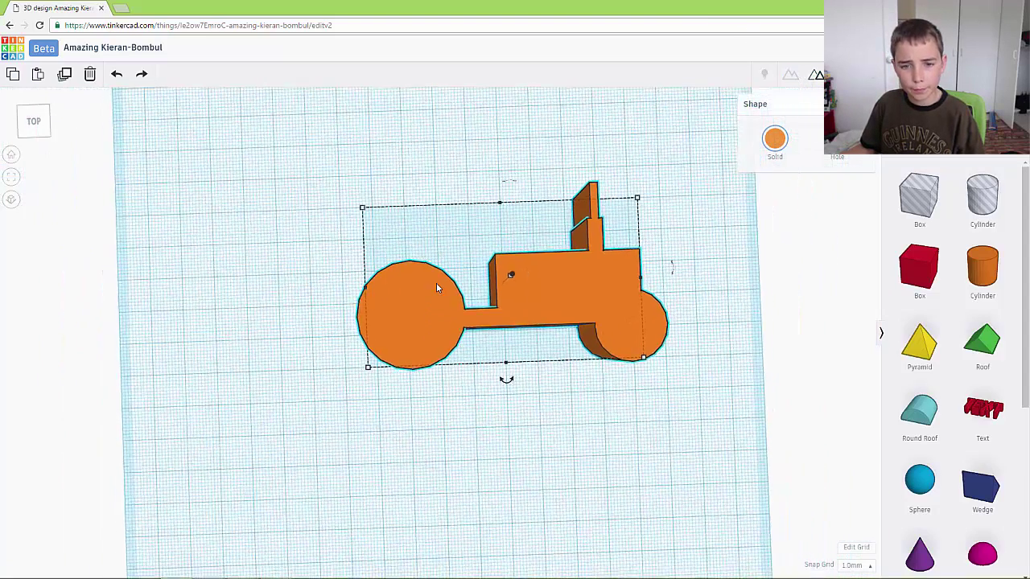
click(34, 120)
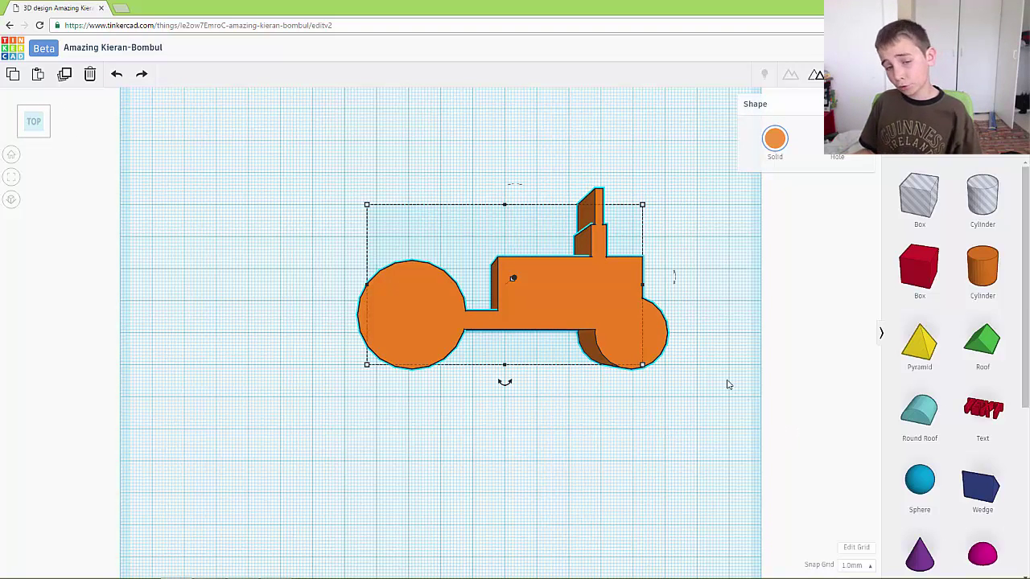
Add a new box above the back wheel and shorten it to 12 mm.
drag(900, 277, 420, 235)
mouse_move(427, 178)
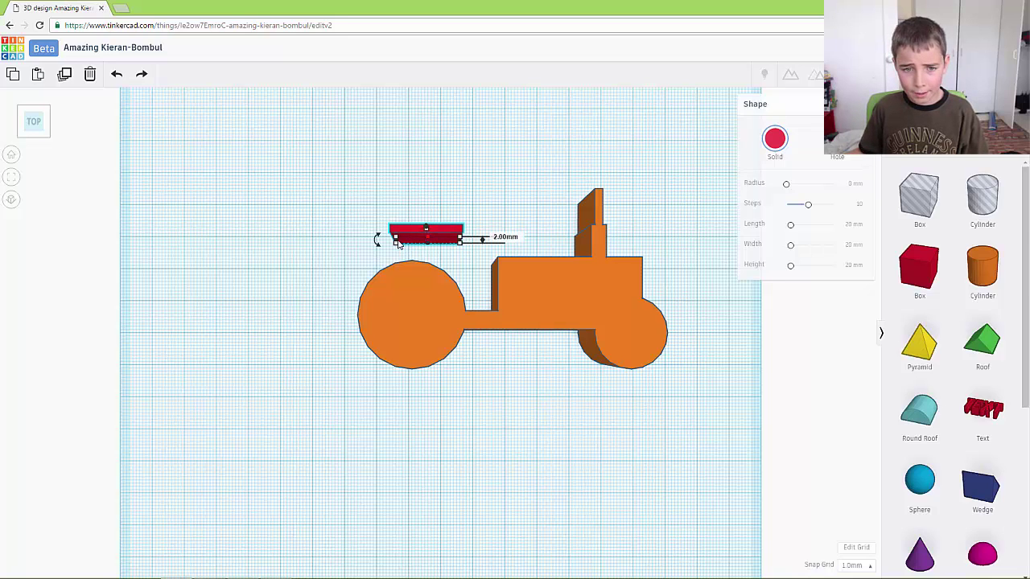
drag(395, 243, 425, 270)
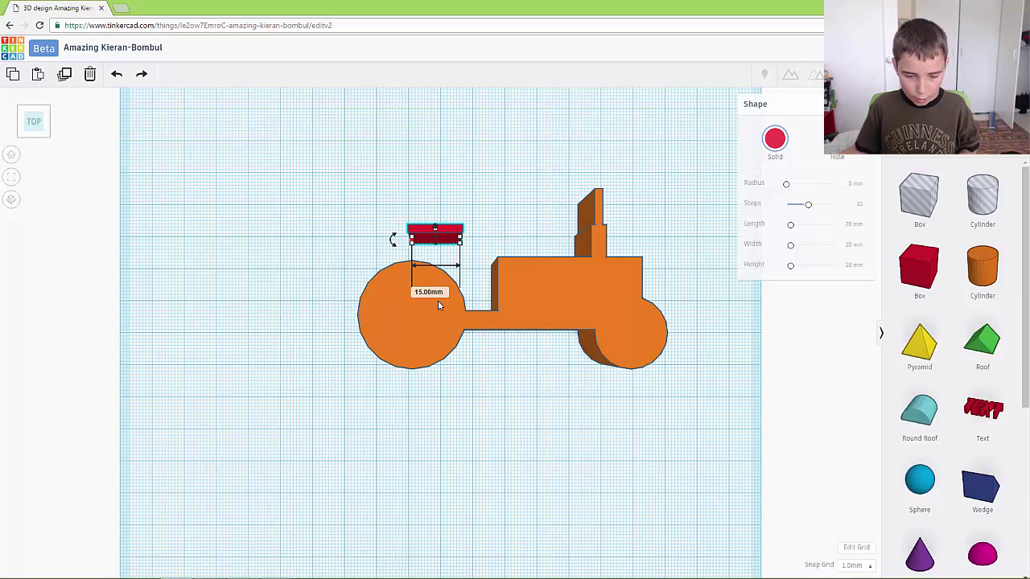
click(441, 292)
text(12)
key(Return)
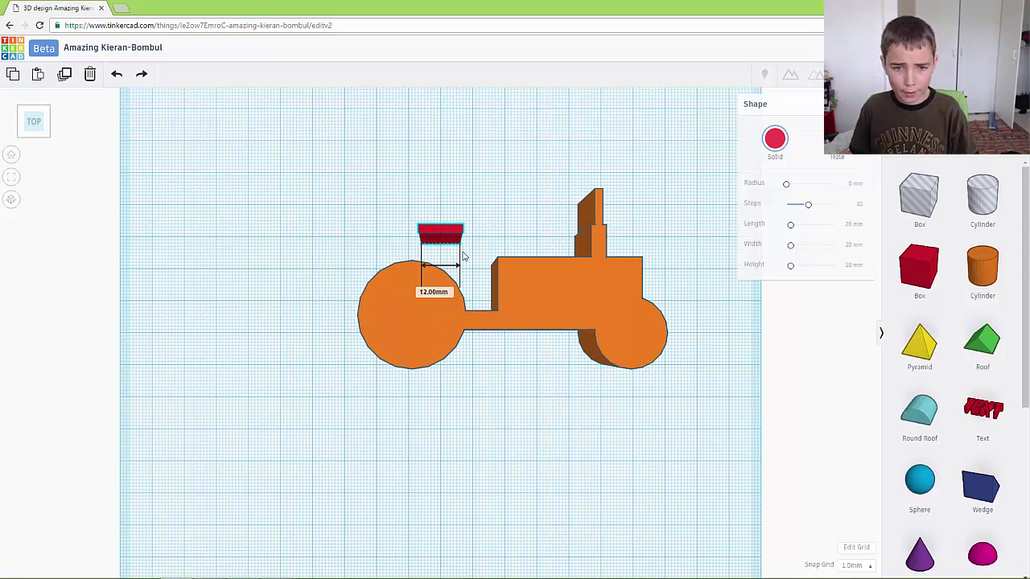
Position the 12 mm seat box against the left side of the cab and select it with the tractor.
drag(455, 239, 469, 283)
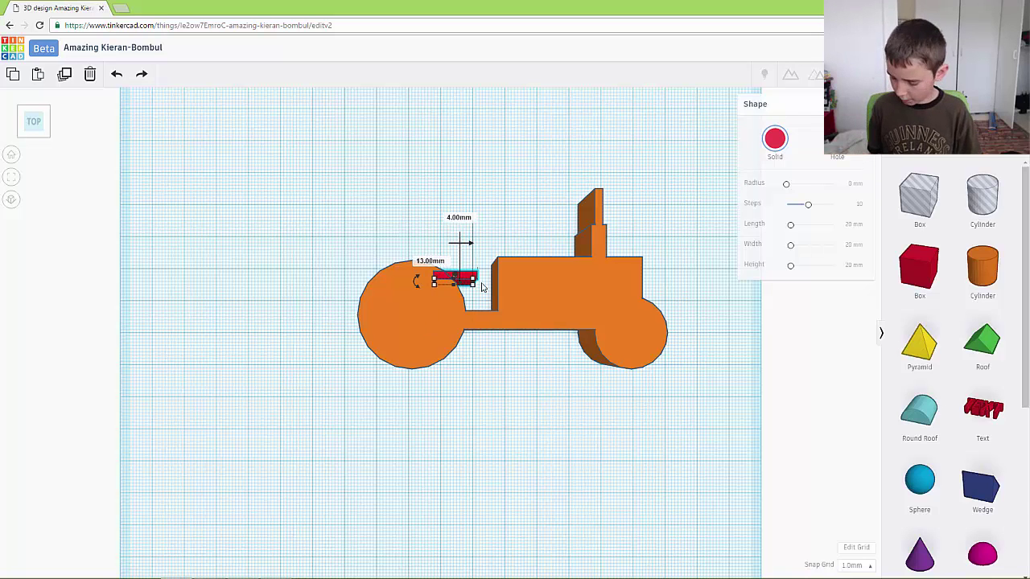
key(Right)
key(Right)
key(Right)
key(Right)
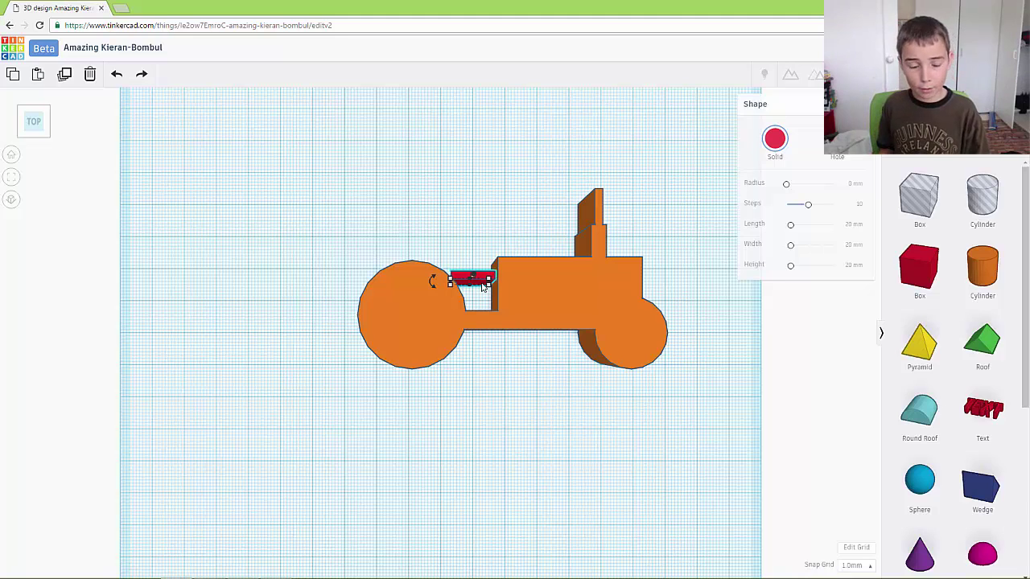
key(Left)
key(Left)
key(Left)
key(Left)
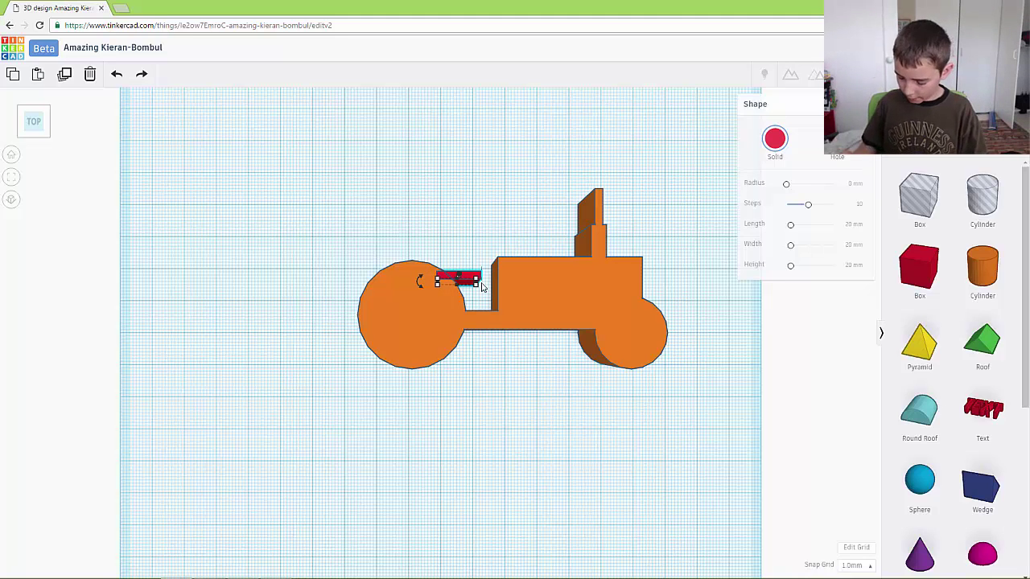
key(Down)
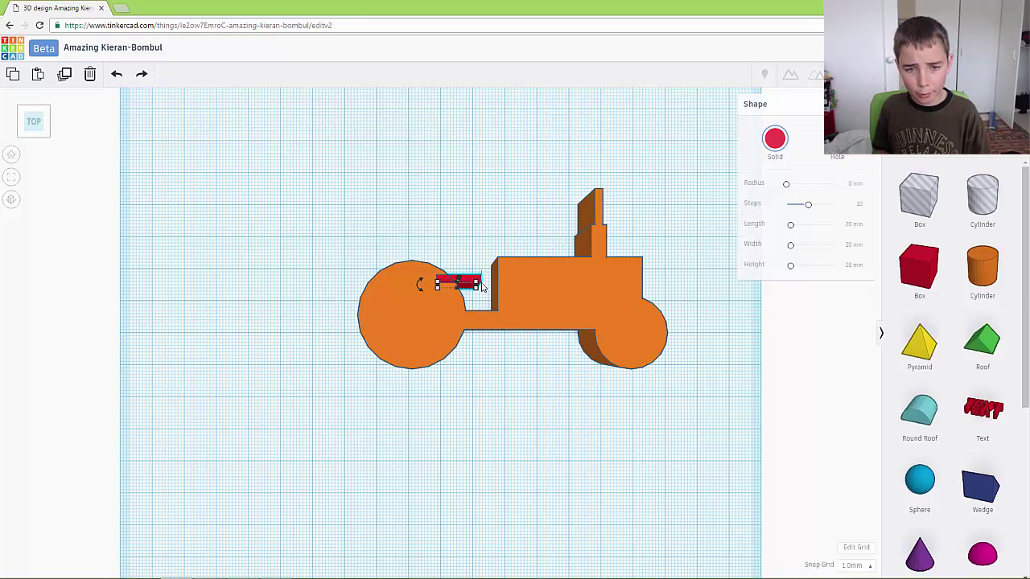
drag(492, 220, 415, 332)
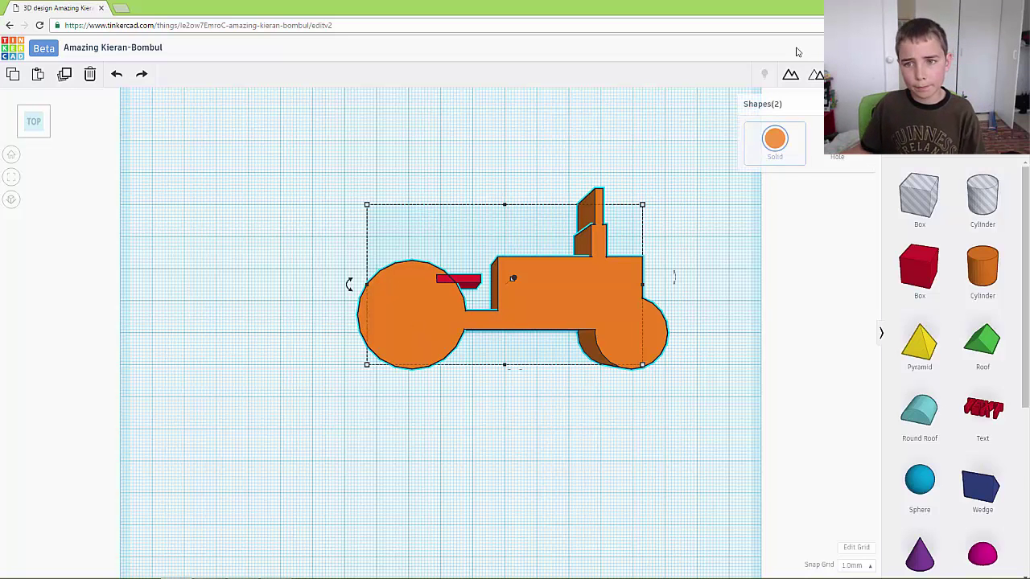
Group the seat into the tractor, then drop a new red box above it.
click(795, 75)
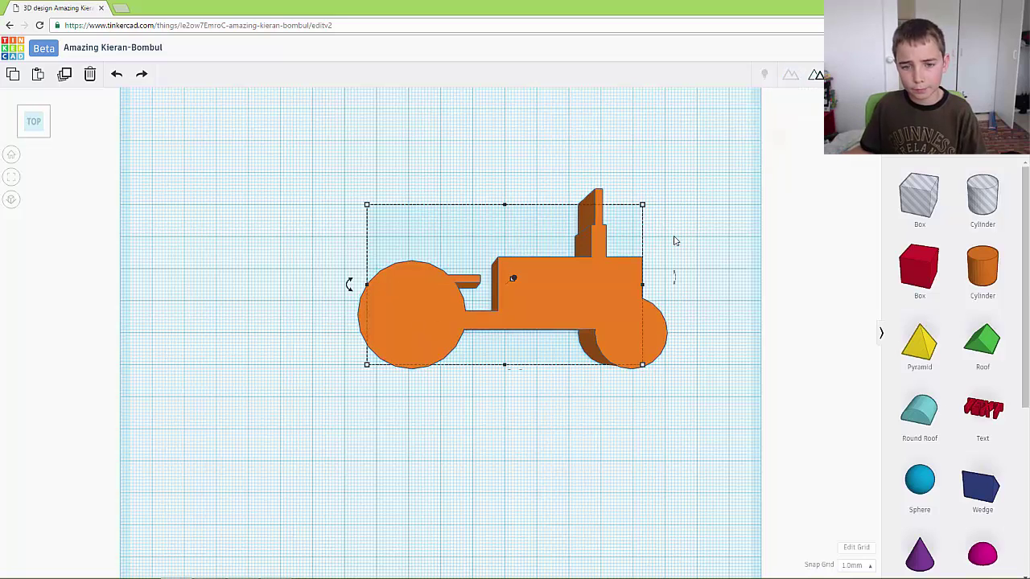
click(697, 252)
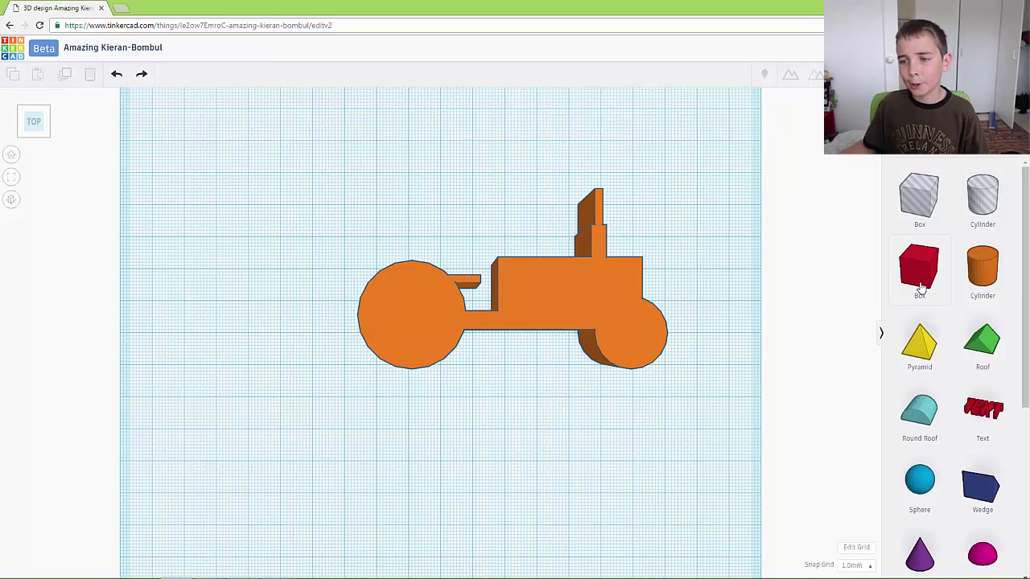
drag(920, 285, 449, 220)
Resize the new box to 8 mm wide and 3 mm deep.
drag(418, 259, 420, 208)
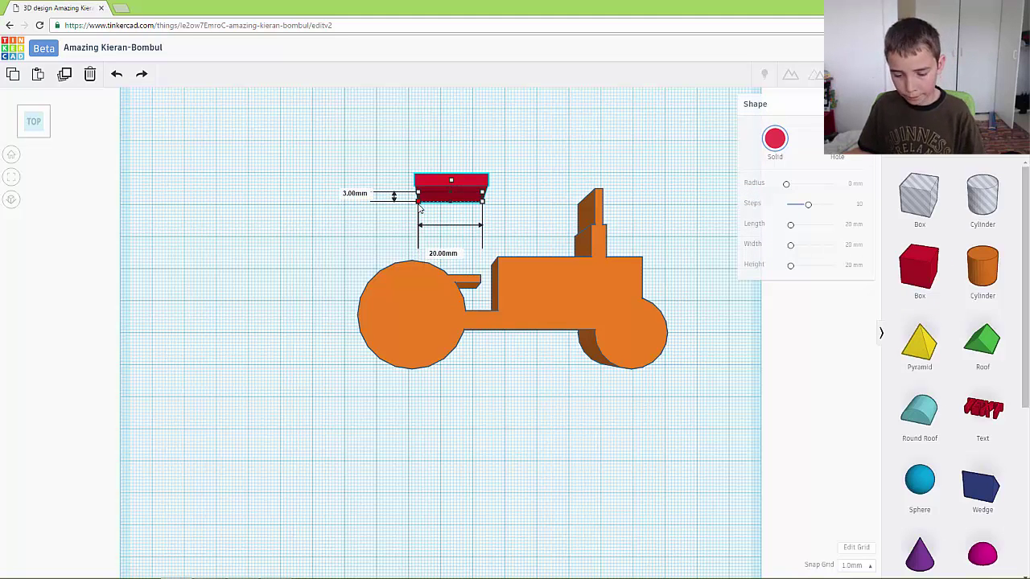
drag(419, 208, 426, 197)
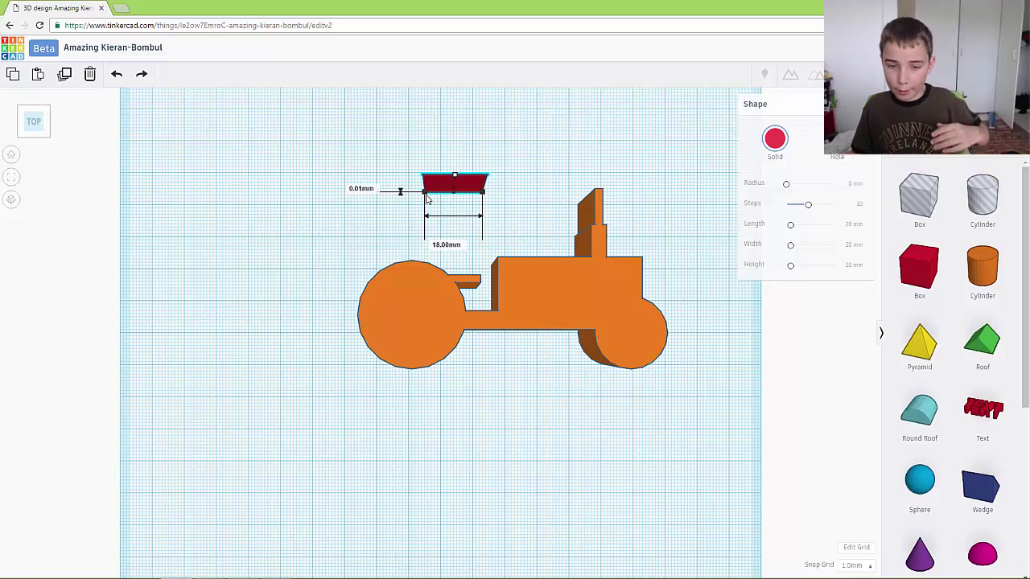
drag(427, 198, 427, 207)
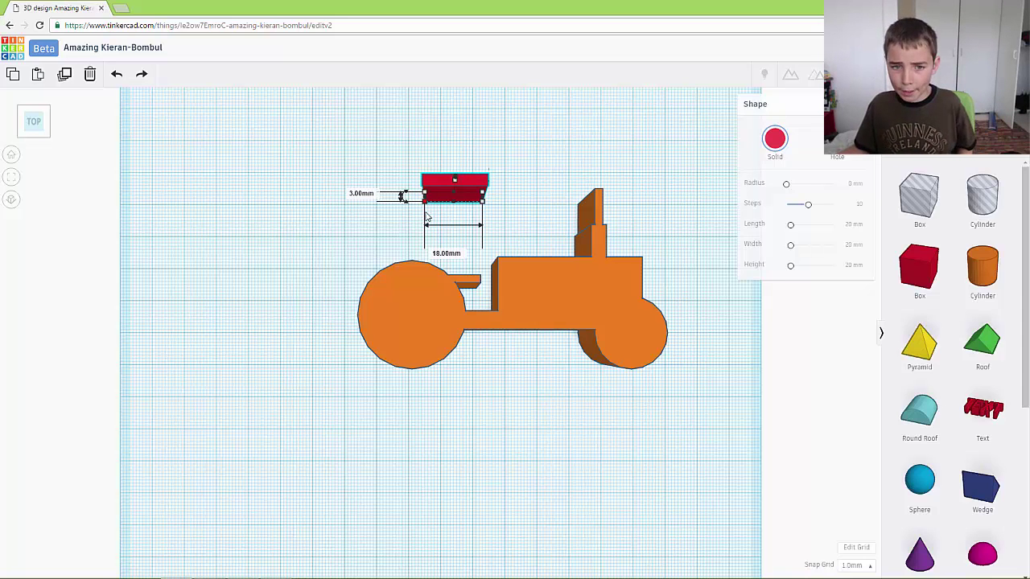
click(449, 253)
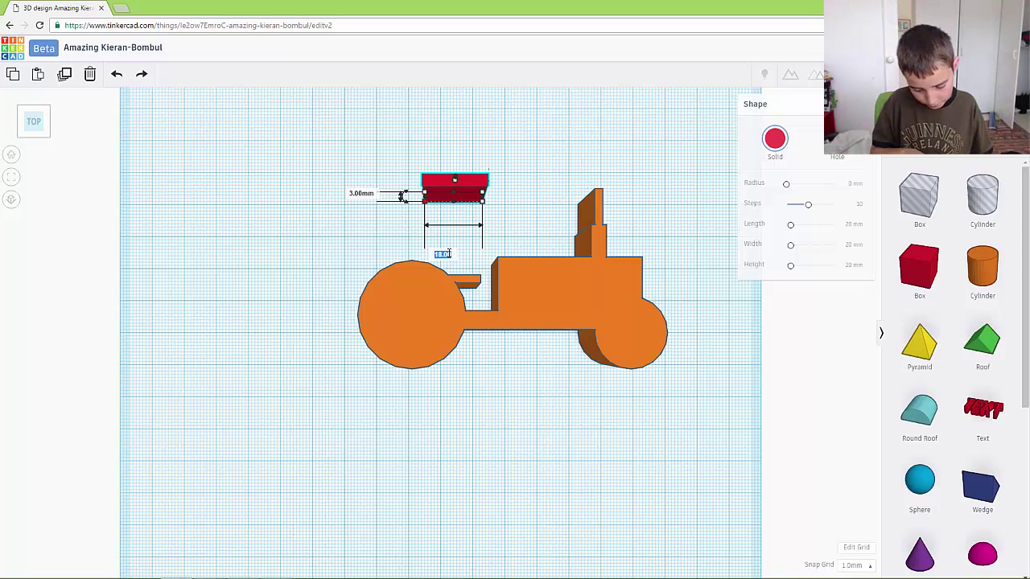
text(8)
key(Return)
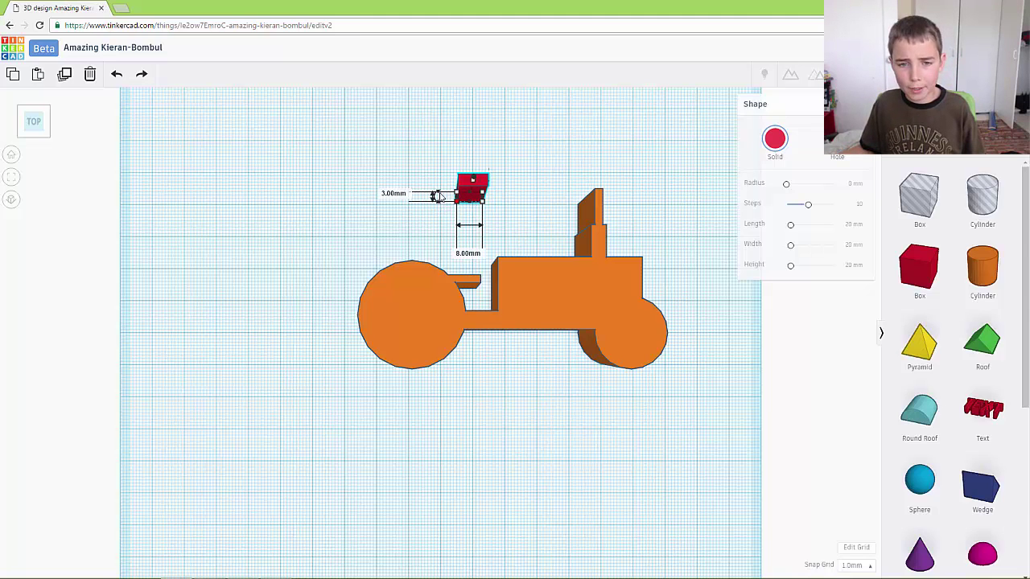
Tilt the red box 45°, size it 8 × 3 mm, and set it in the notch by the big wheel.
drag(437, 197, 468, 190)
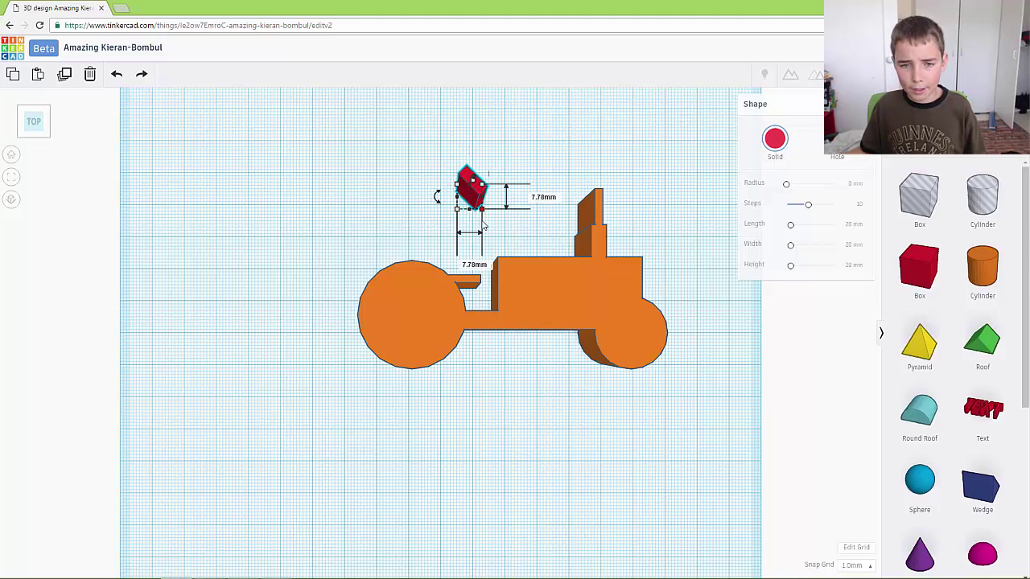
click(486, 265)
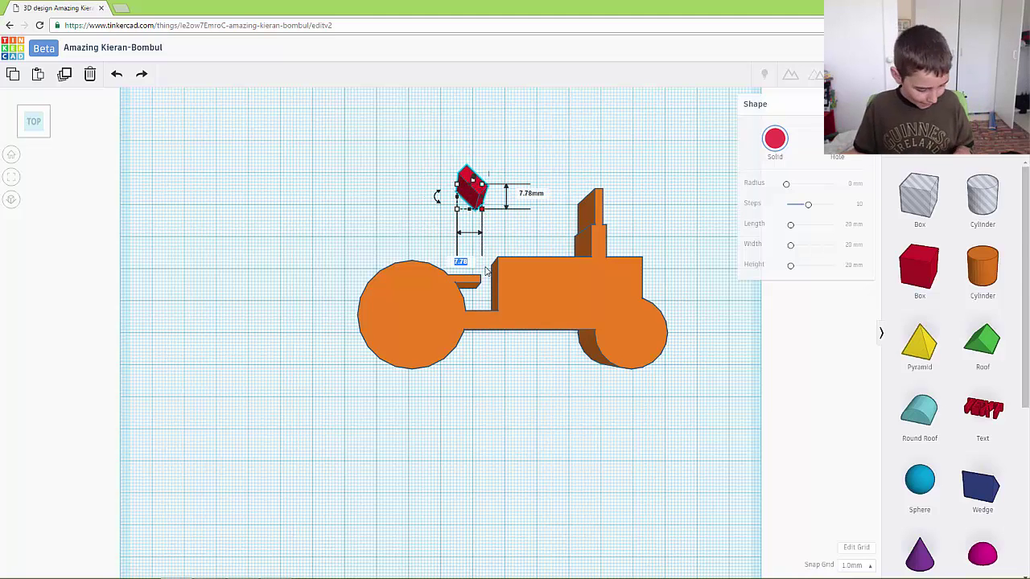
text(8)
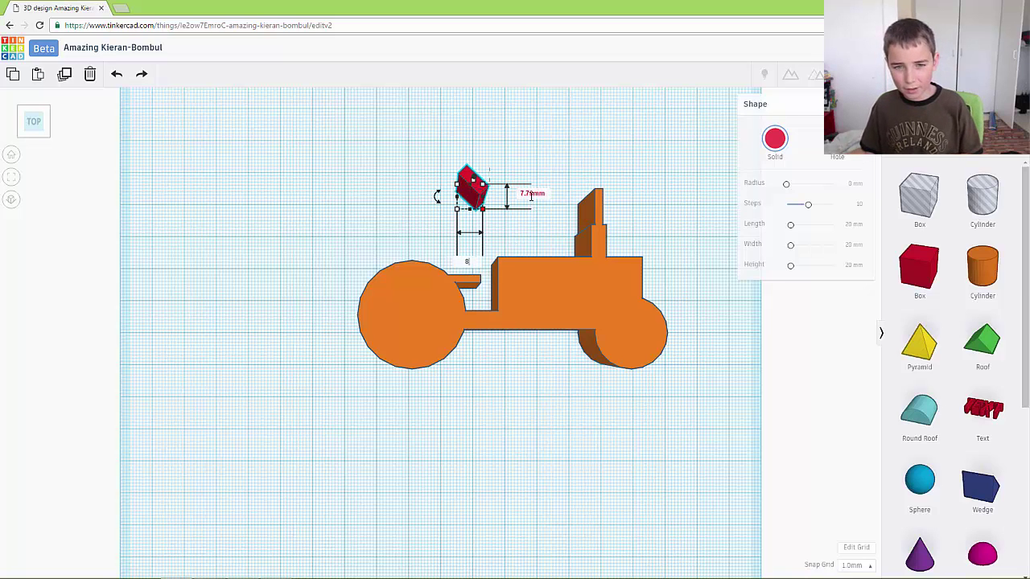
click(531, 194)
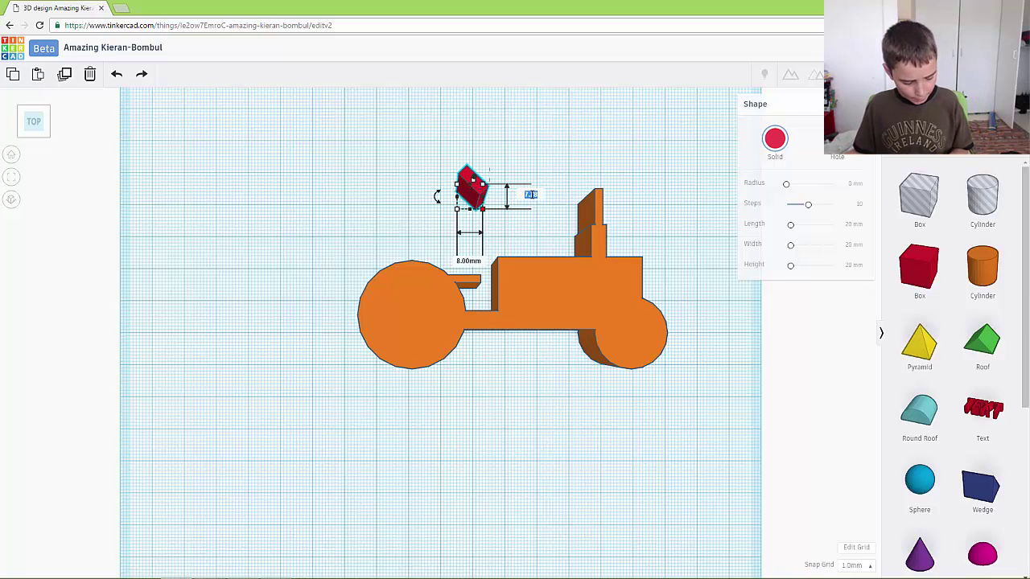
key(BackSpace)
text(3)
key(Return)
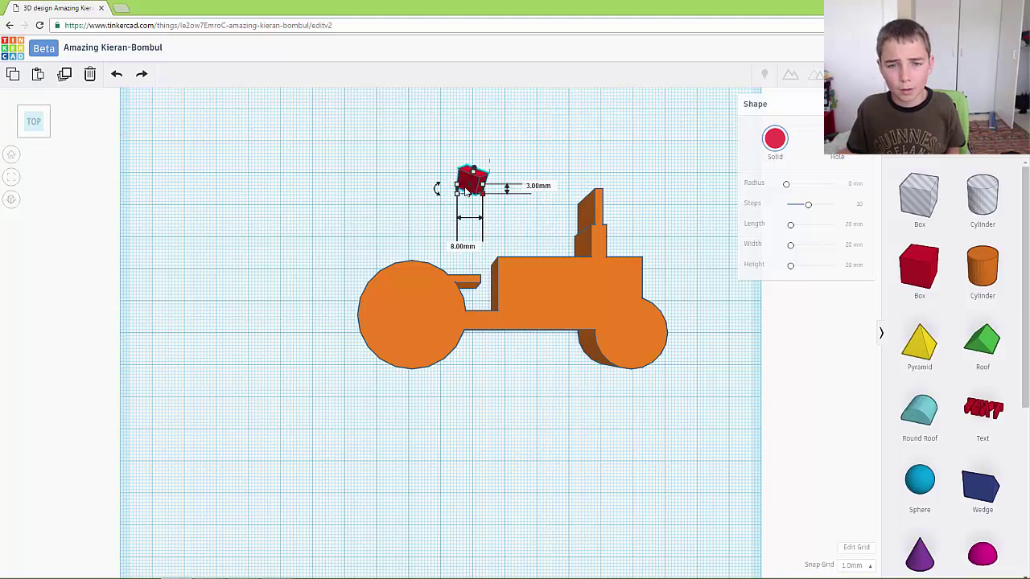
drag(466, 190, 486, 273)
Nudge the red bar by the big wheel two steps left and select all three tractor parts.
scroll(510, 312, up, 6)
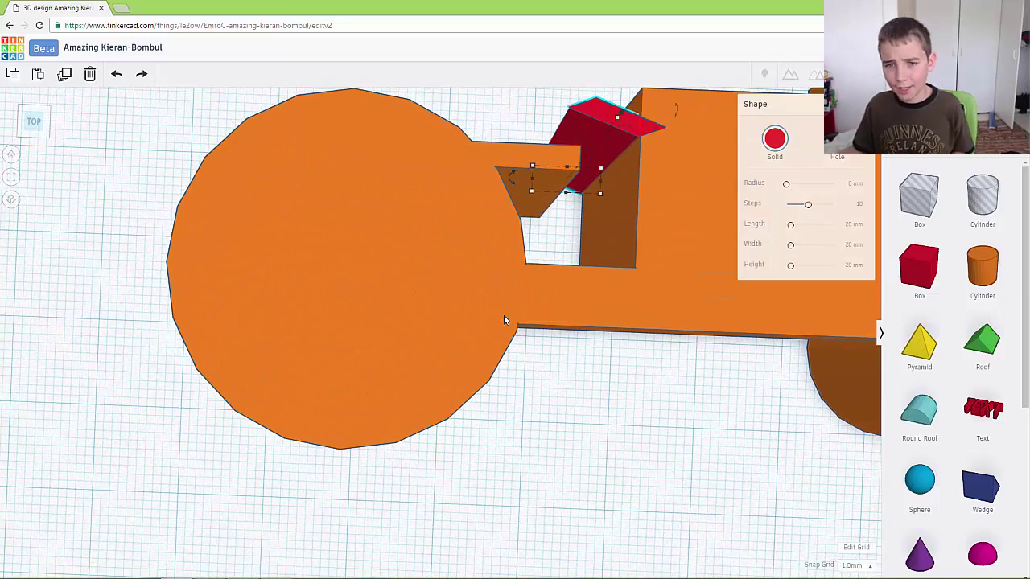
scroll(504, 319, down, 4)
scroll(504, 320, down, 3)
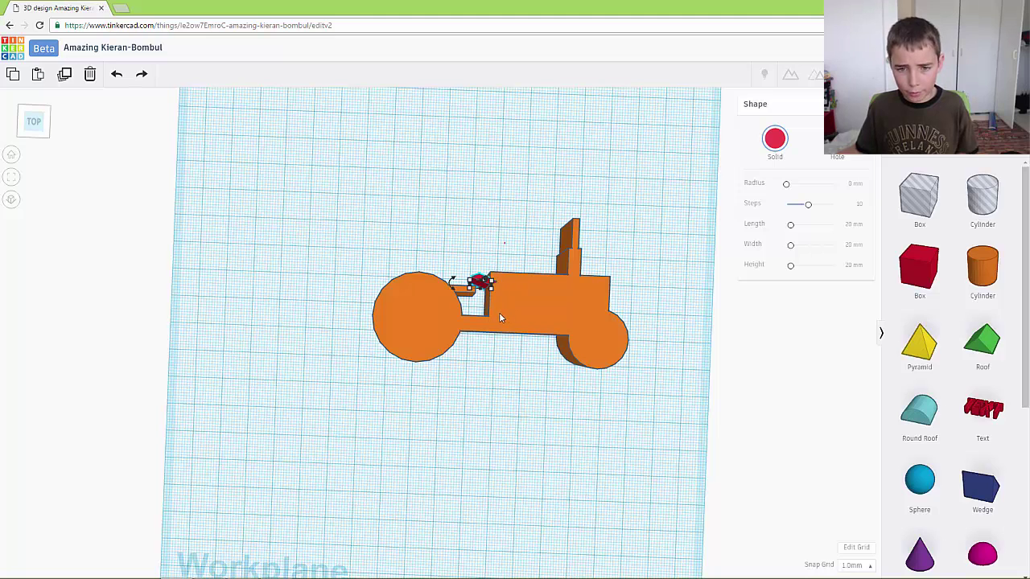
click(515, 309)
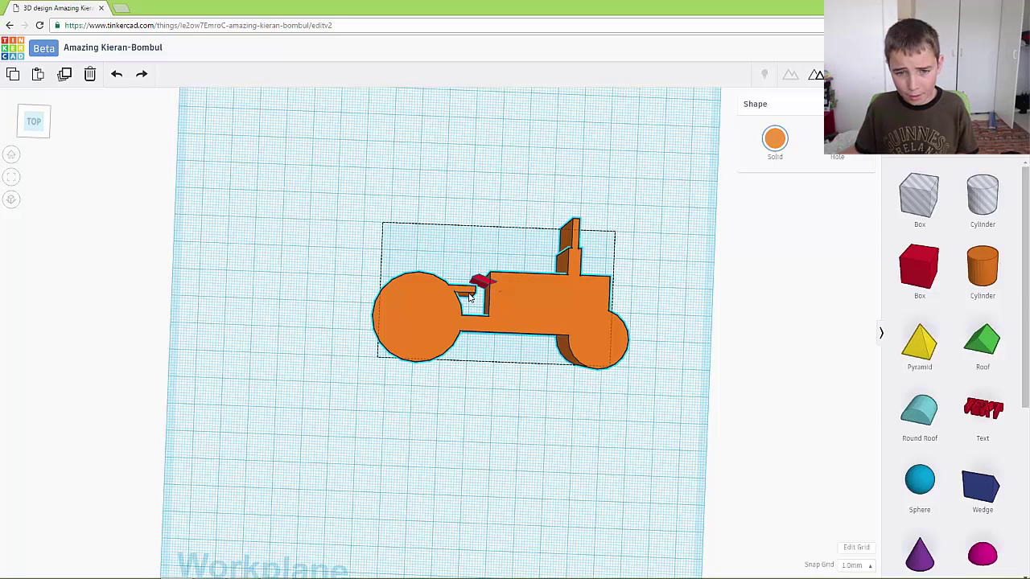
key(ctrl+a)
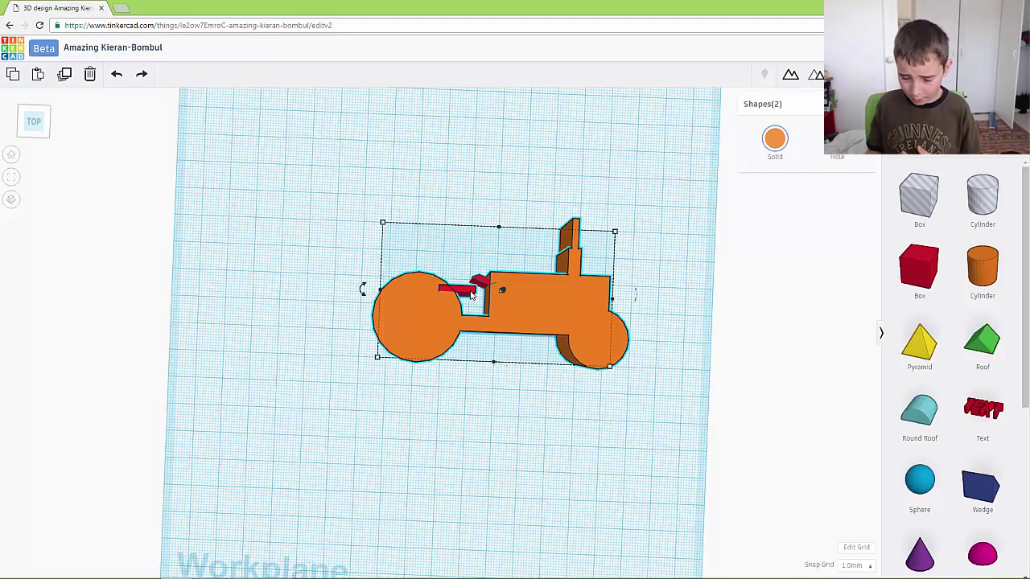
click(481, 168)
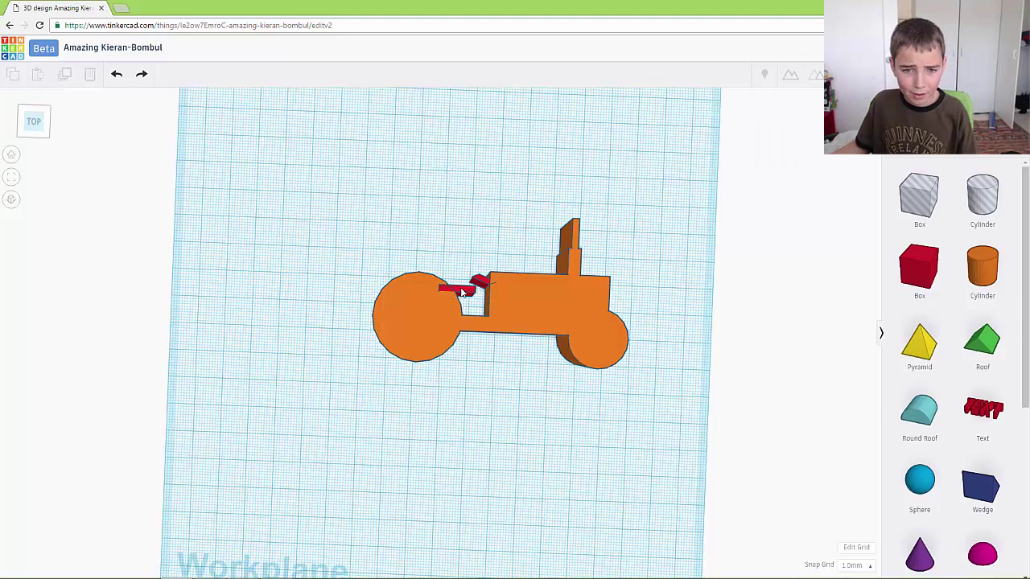
click(463, 293)
key(Left)
key(Left)
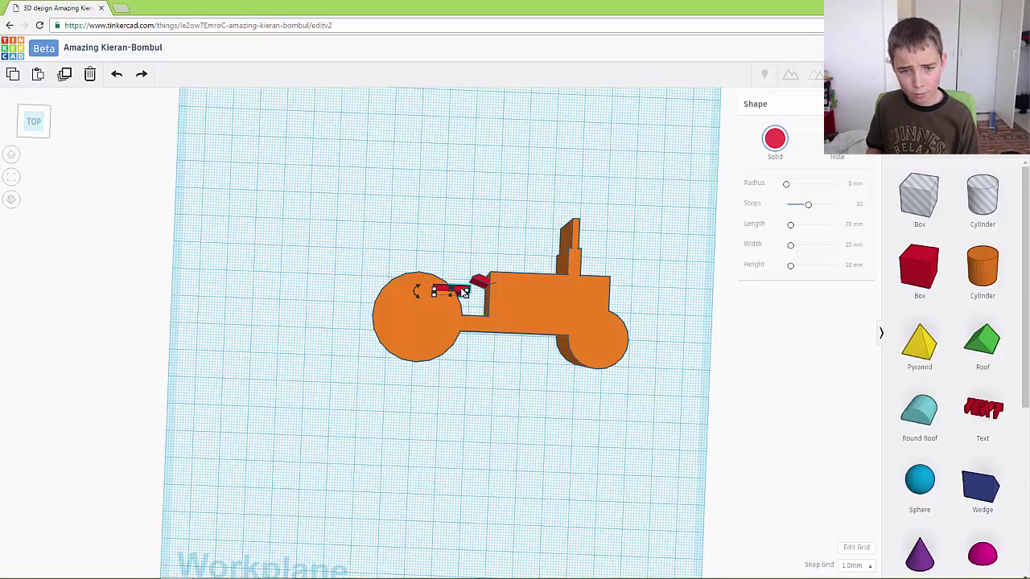
key(Left)
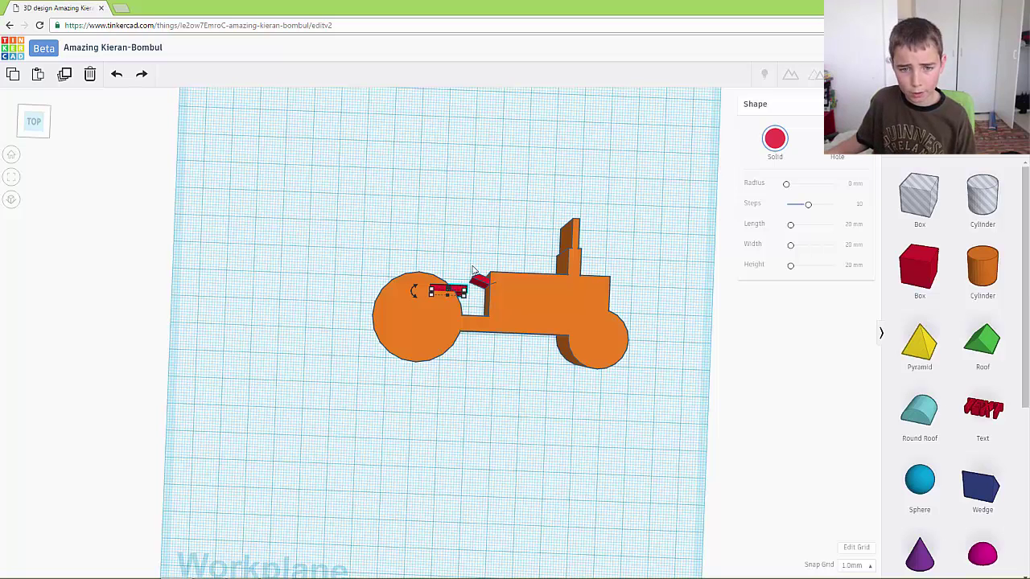
drag(492, 223, 438, 465)
drag(465, 389, 439, 465)
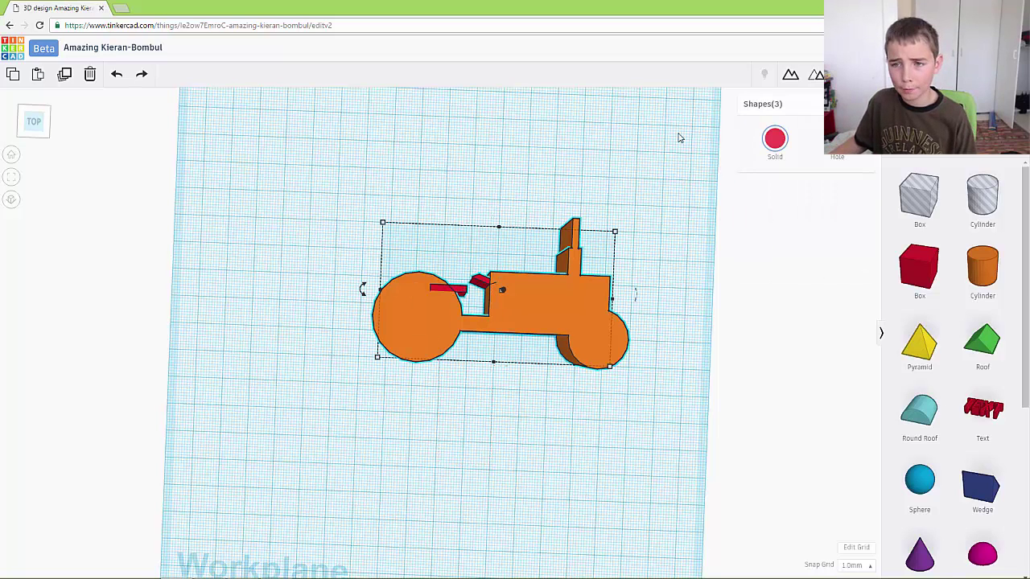
Group the three parts into one red shape and add a new box 1 mm wide.
click(790, 75)
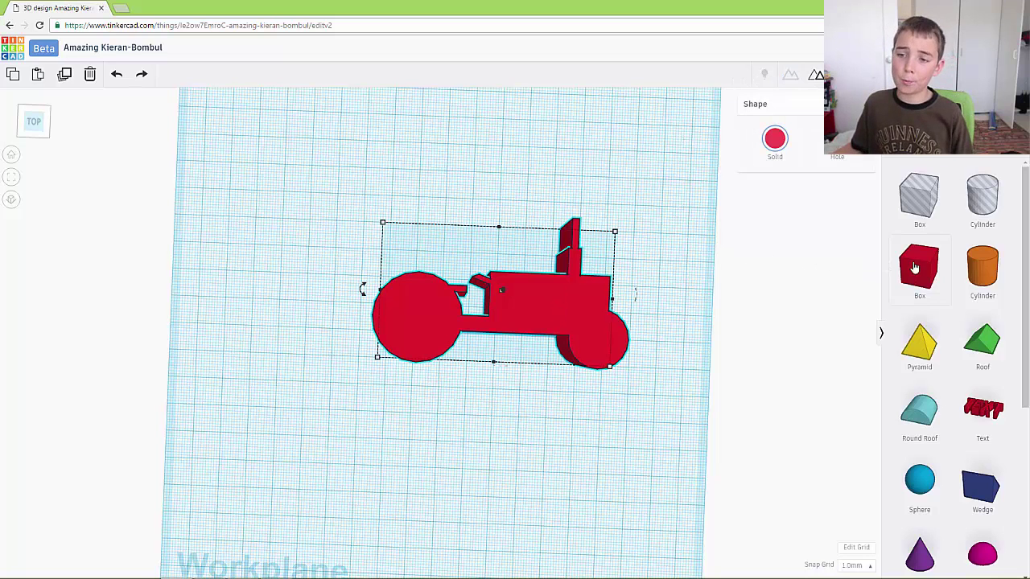
drag(920, 265, 464, 219)
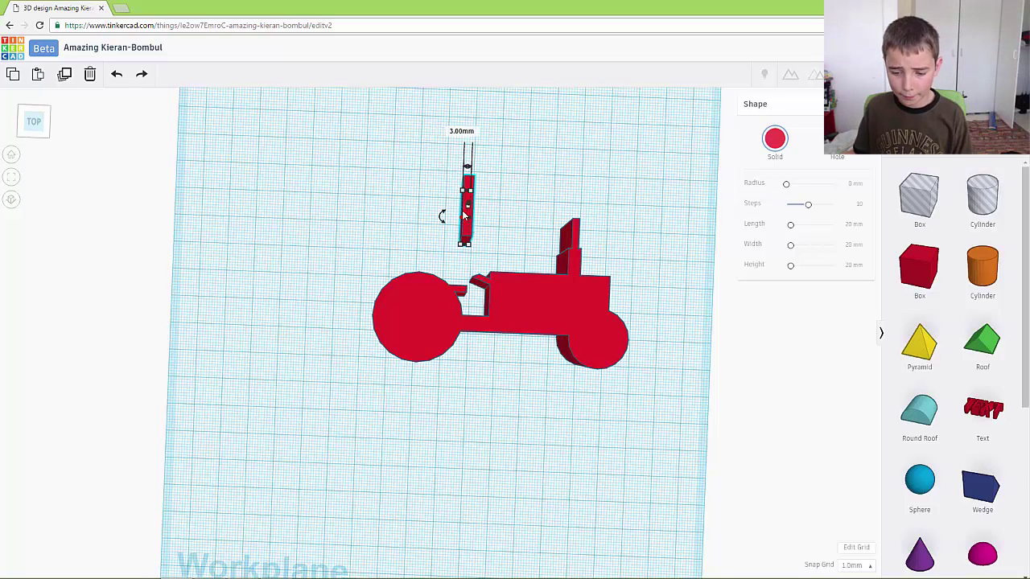
click(464, 132)
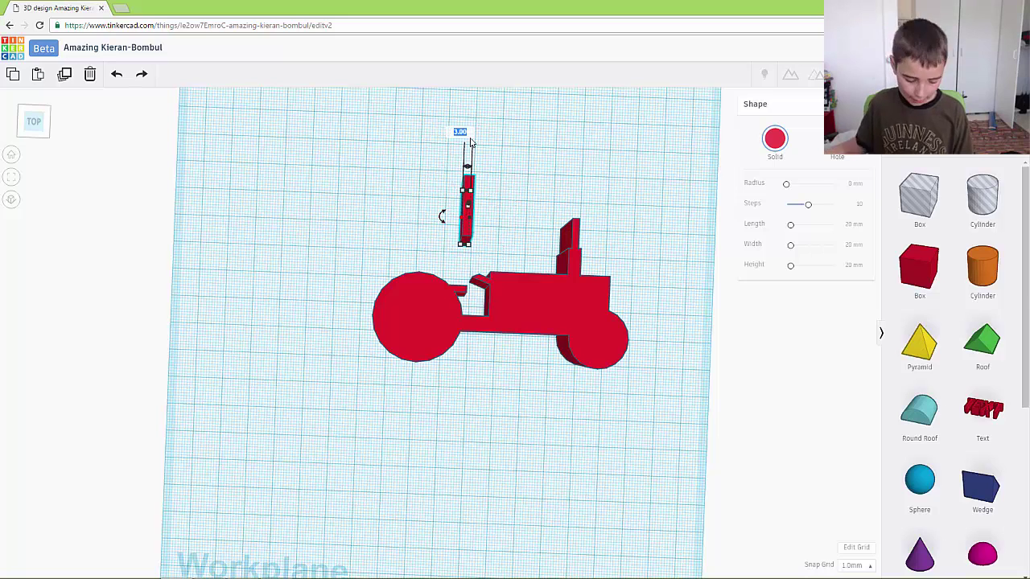
text(1)
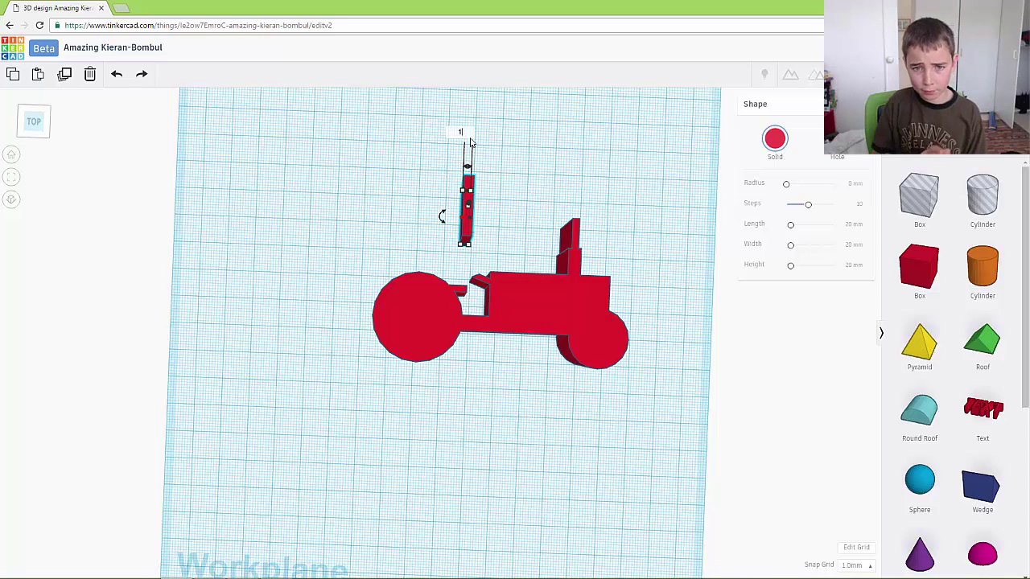
key(Return)
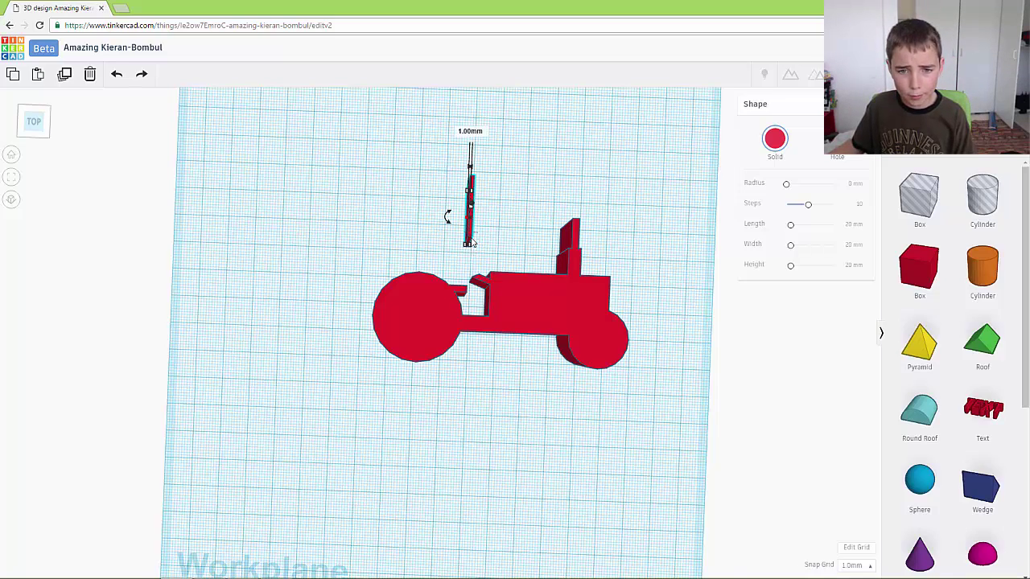
Set the thin box's height to 5 mm and stand it on the tilted red piece.
scroll(470, 243, up, 5)
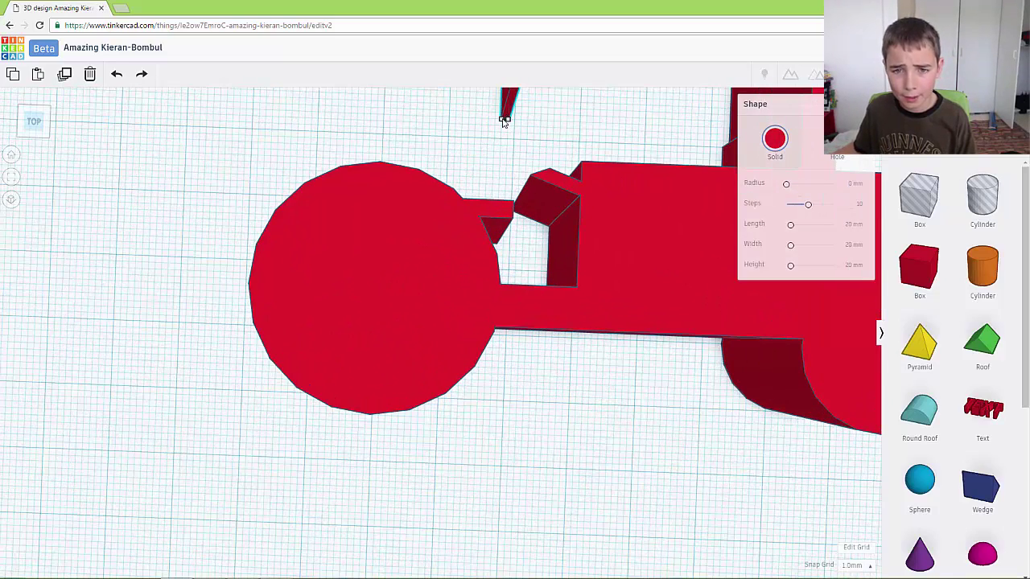
scroll(492, 118, down, 5)
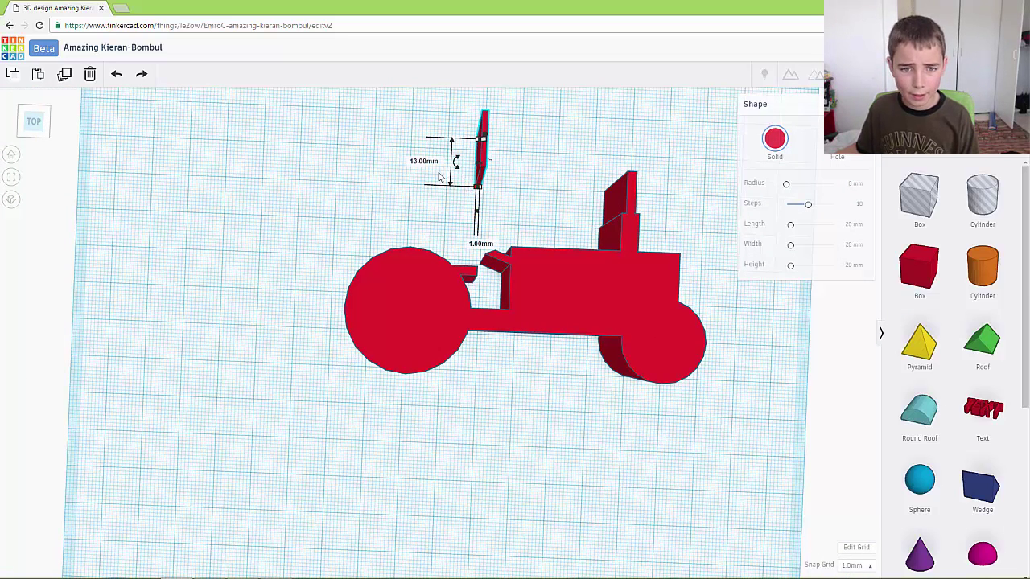
click(434, 161)
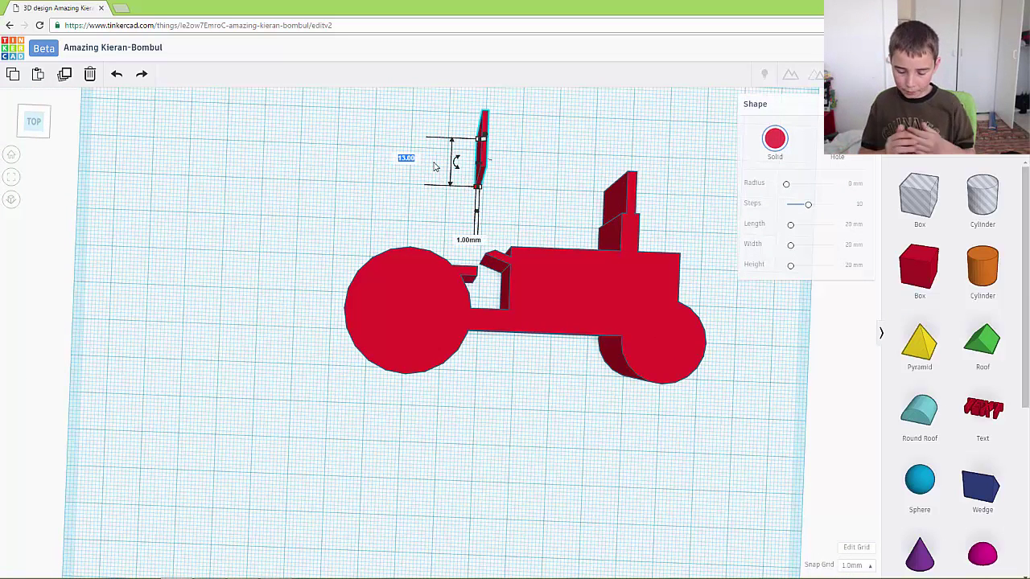
text(5)
key(Return)
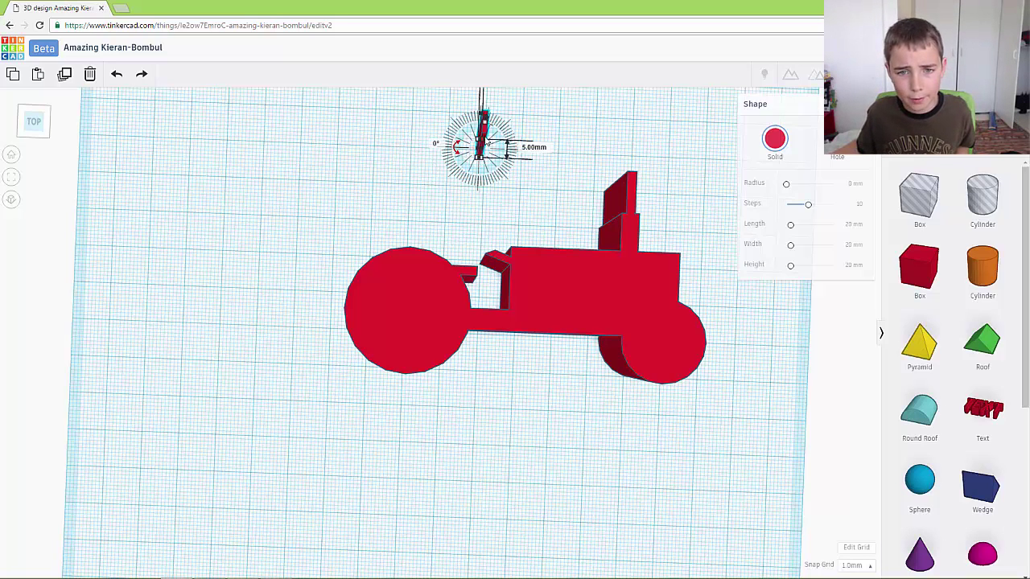
drag(486, 140, 494, 271)
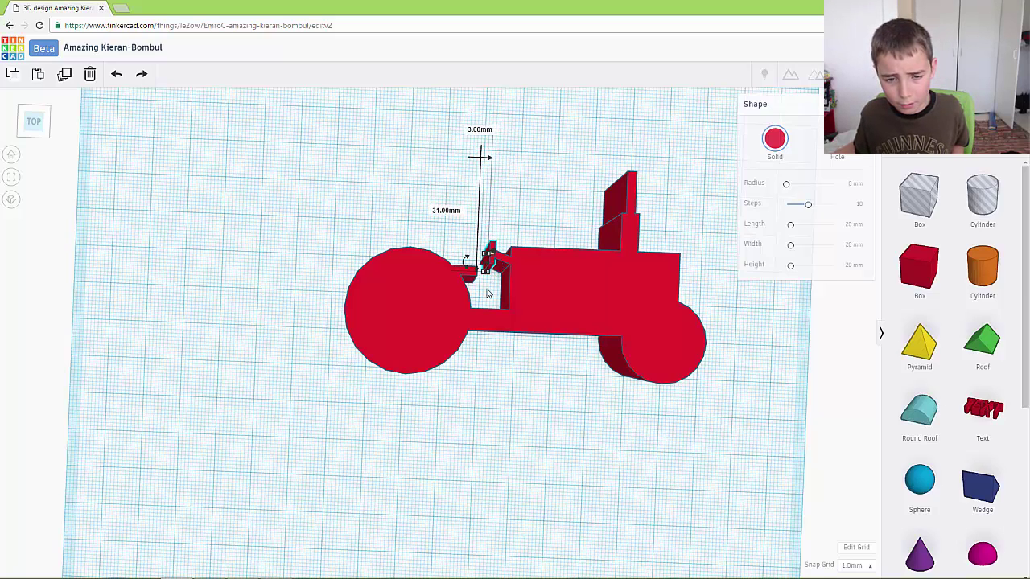
scroll(519, 342, up, 5)
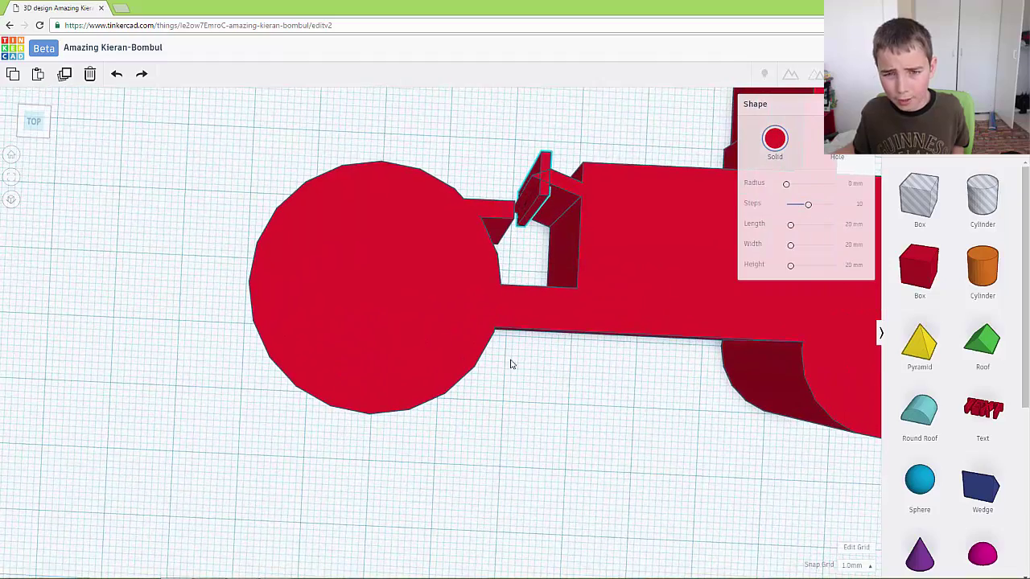
Nudge the thin part left and back, then select the tractor body.
right_drag(531, 361, 531, 219)
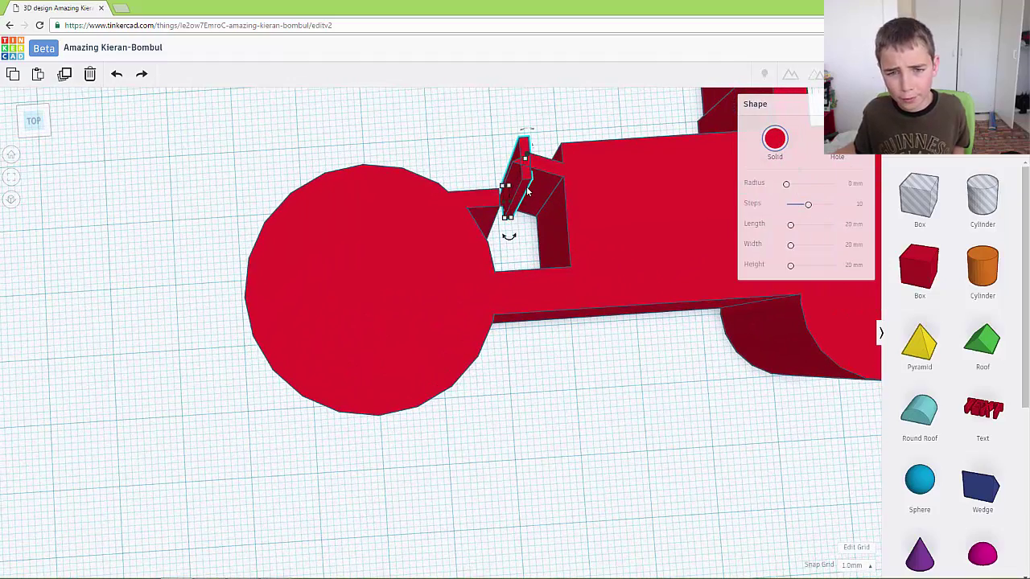
key(Left)
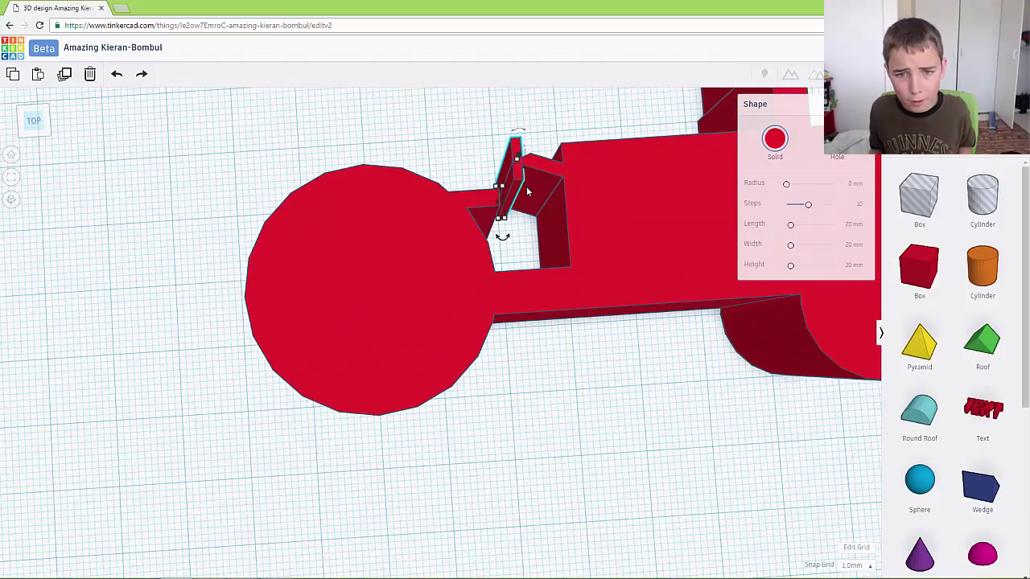
key(Right)
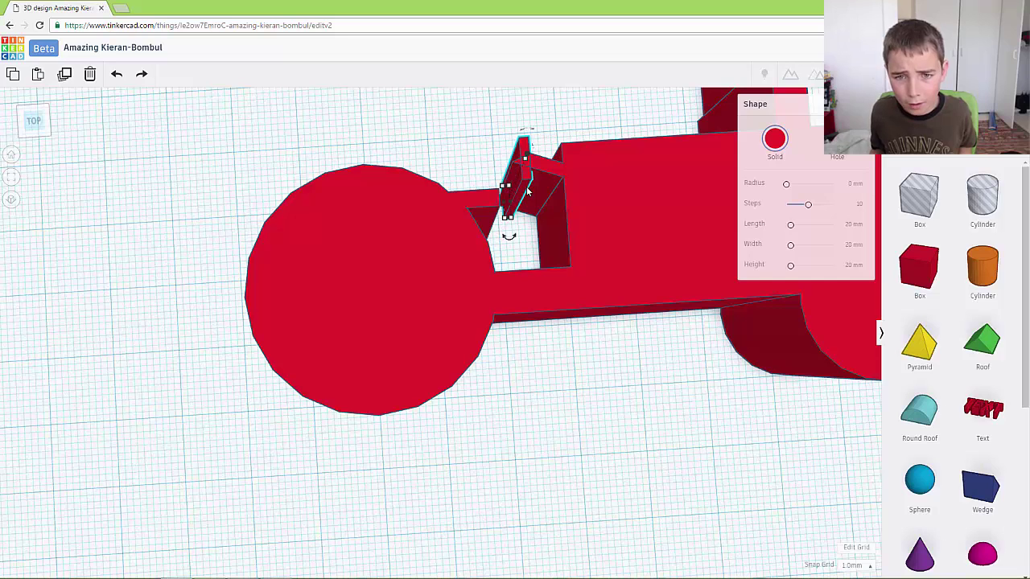
click(581, 206)
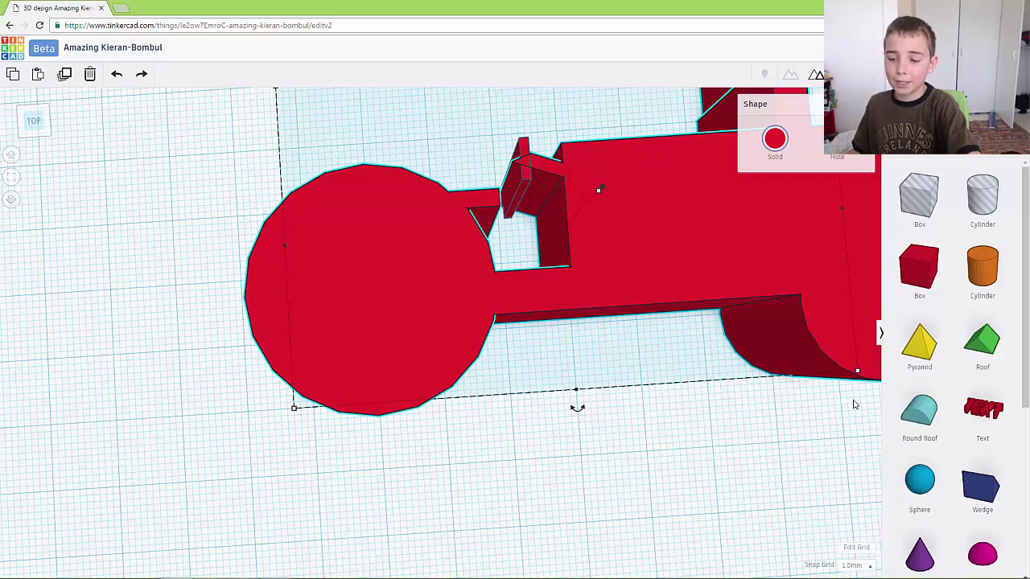
Change the snap grid increment from 1.0mm to 0.5mm.
click(855, 548)
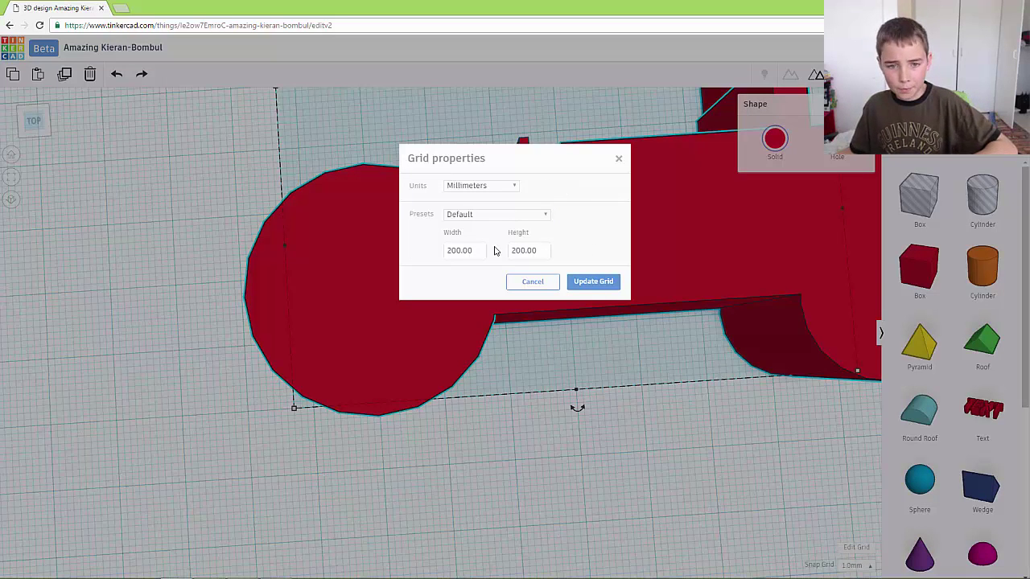
click(618, 159)
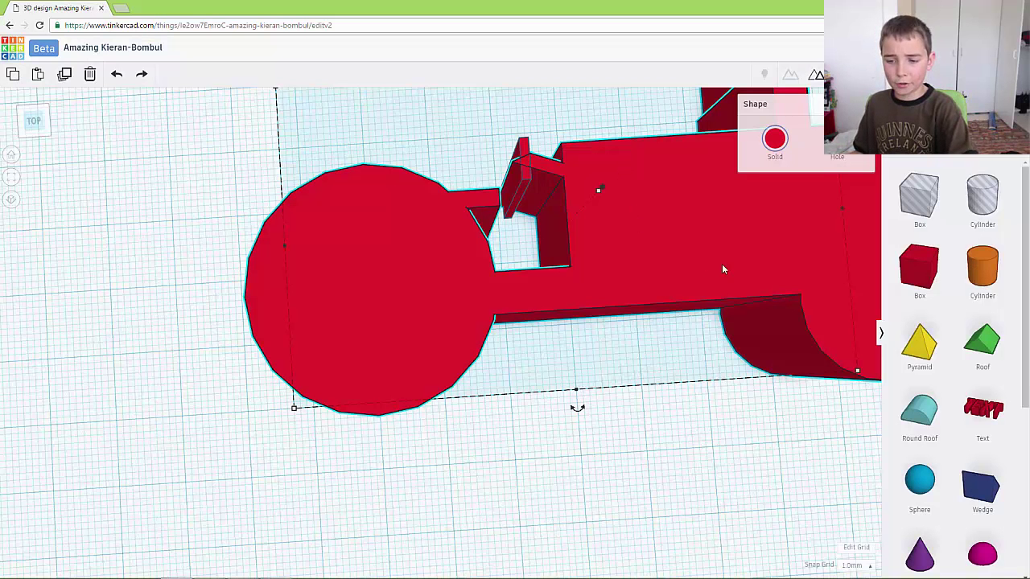
click(852, 565)
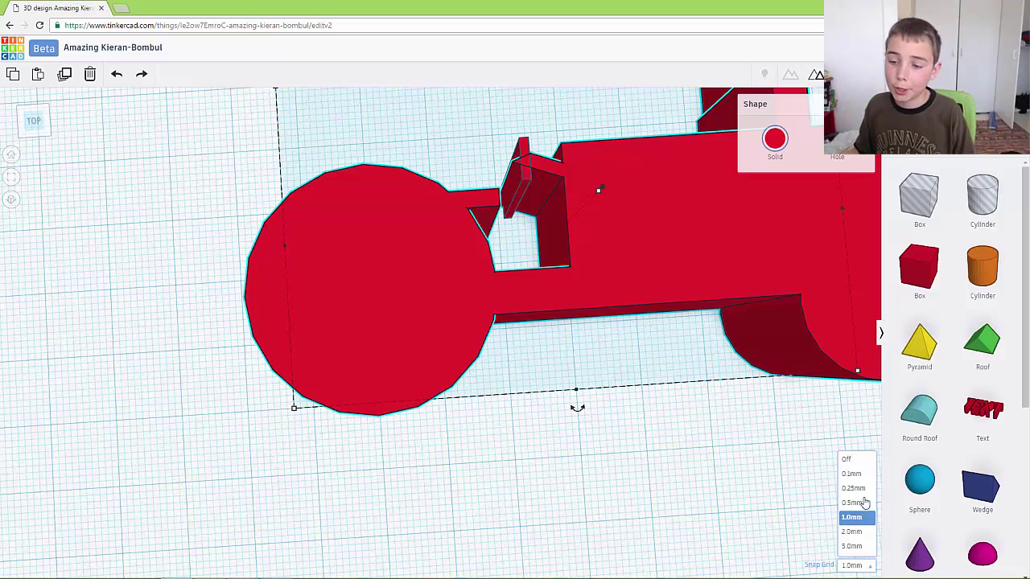
click(859, 503)
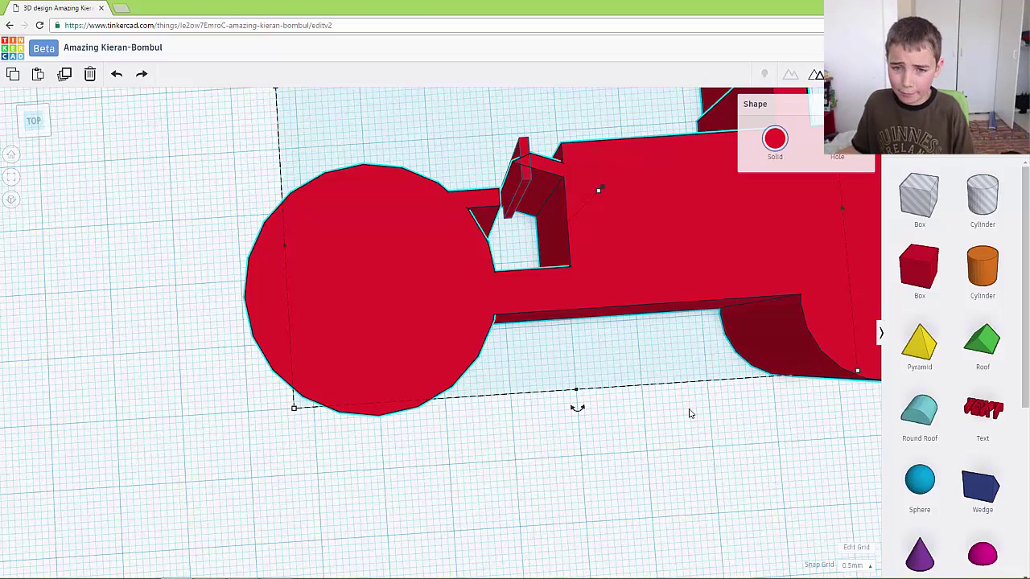
Nudge the slanted piece two steps left and ungroup the tractor into separate pieces.
click(514, 206)
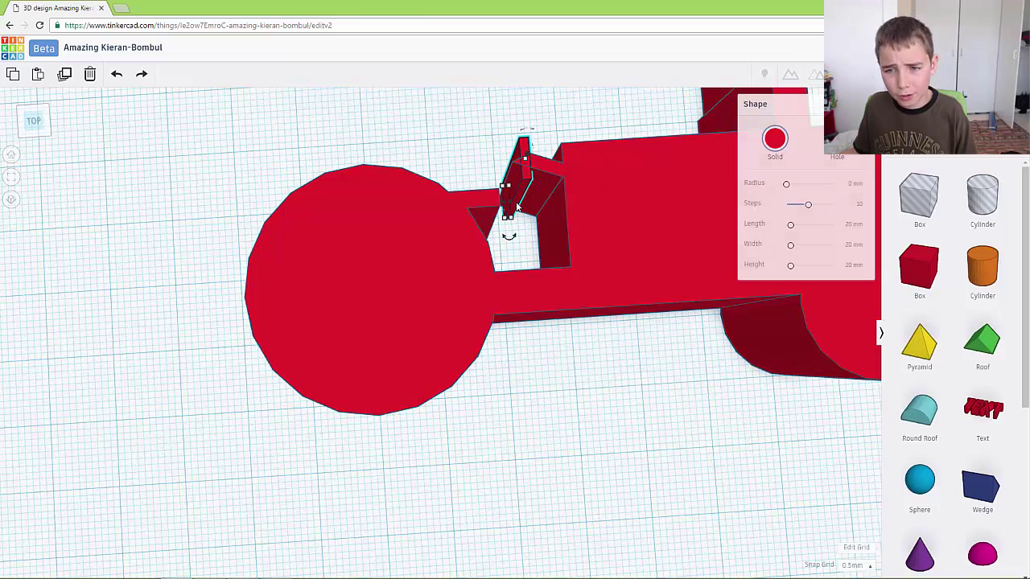
key(Left)
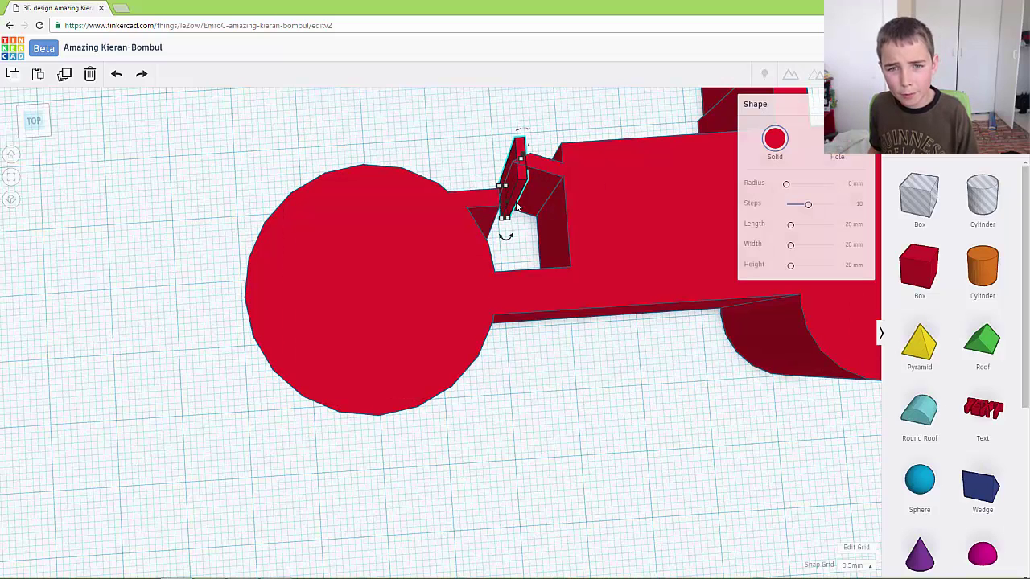
key(Left)
mouse_move(508, 224)
click(565, 187)
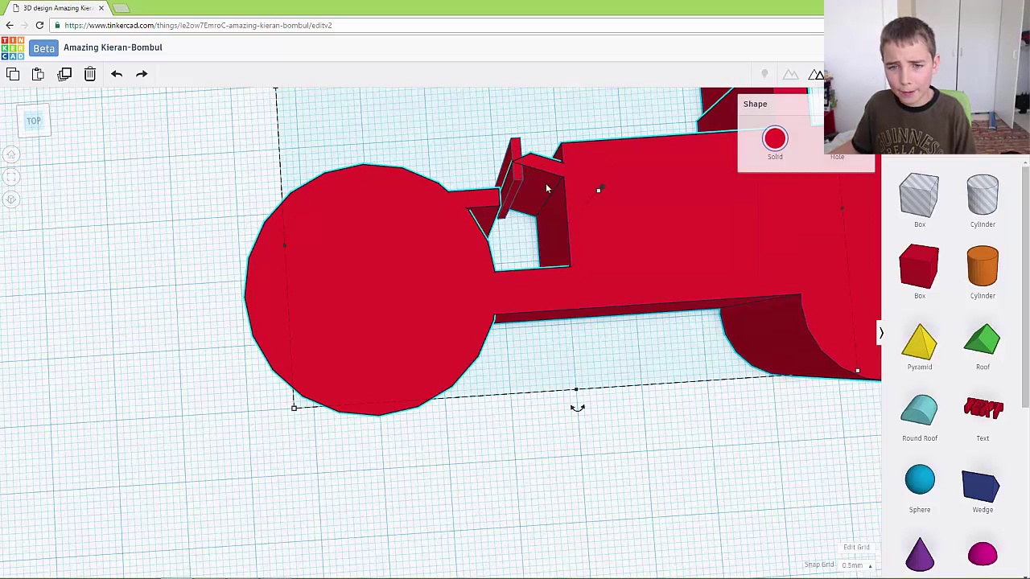
click(816, 74)
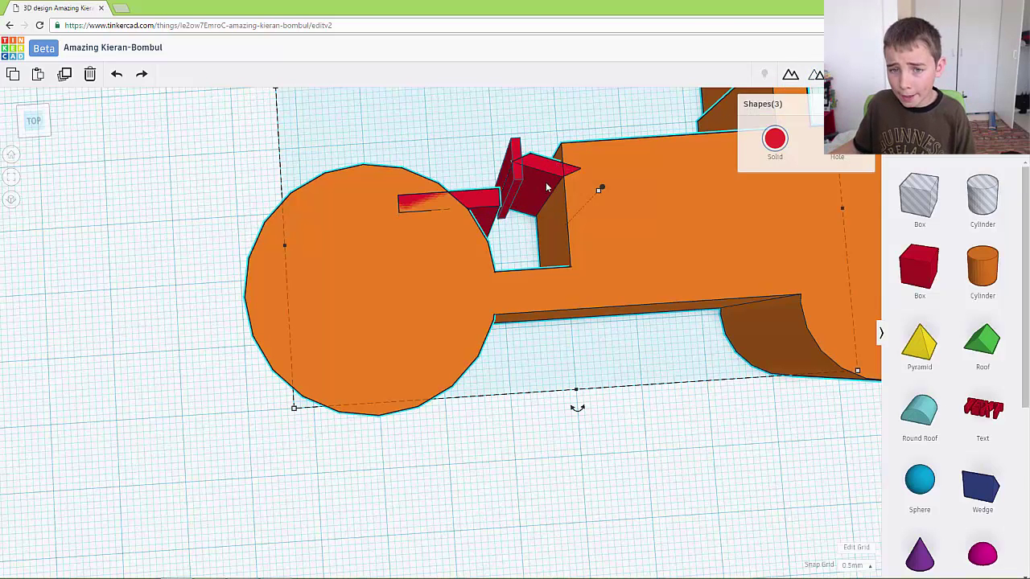
key(Escape)
Change the angled red piece's 8.00mm dimension to 7mm.
click(543, 206)
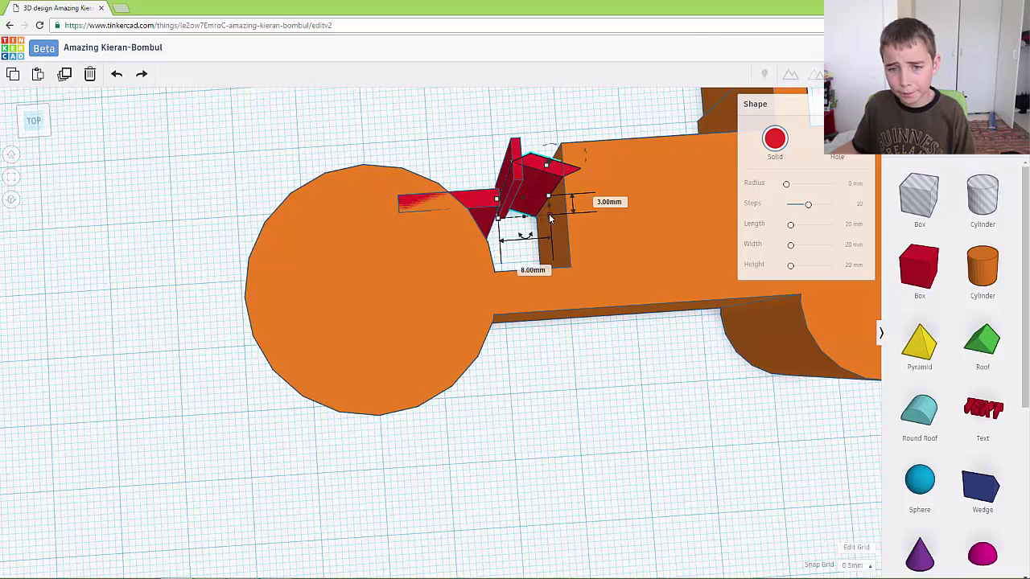
key(Up)
key(Up)
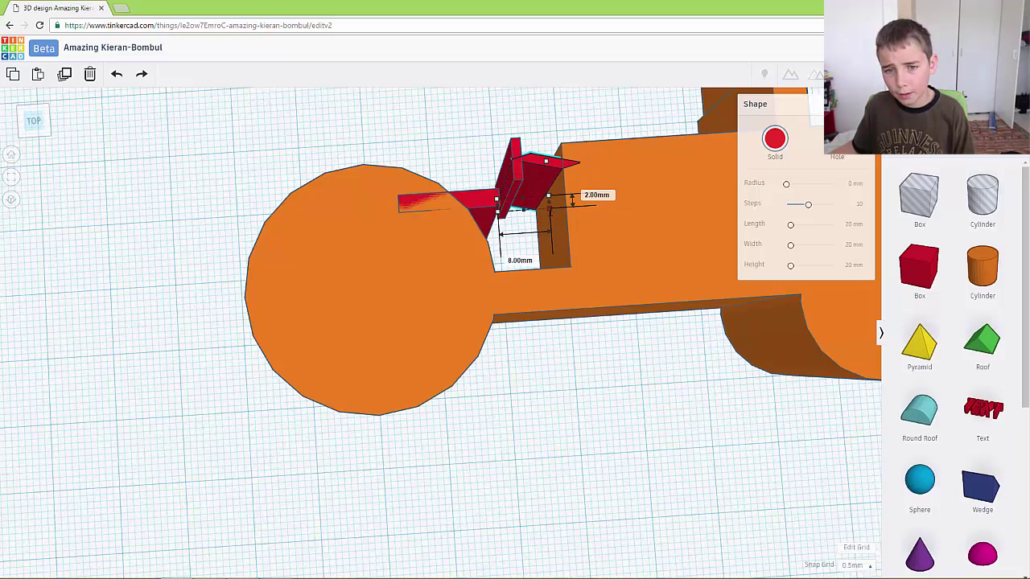
key(Down)
key(Down)
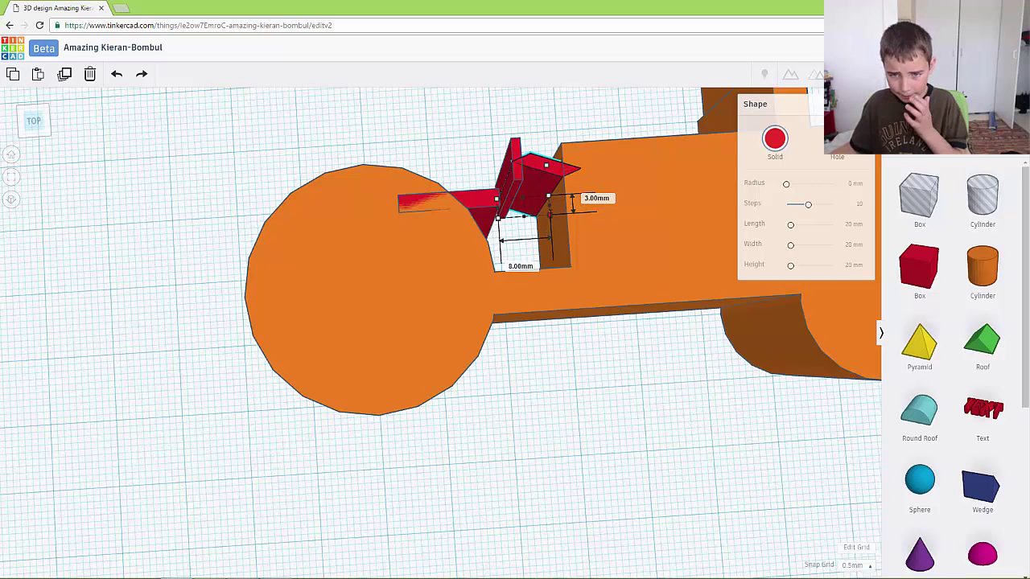
click(522, 267)
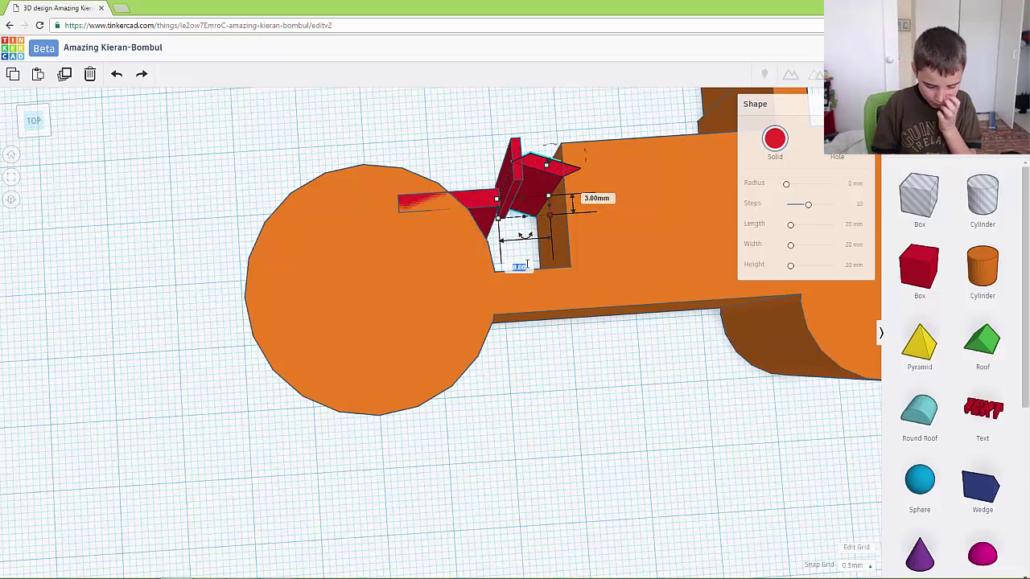
key(BackSpace)
text(7)
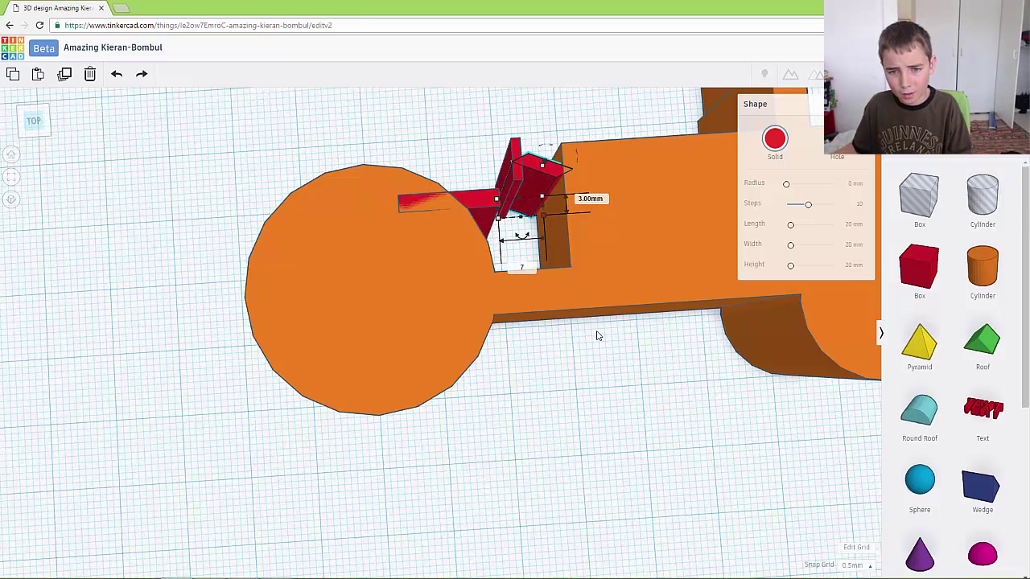
key(Return)
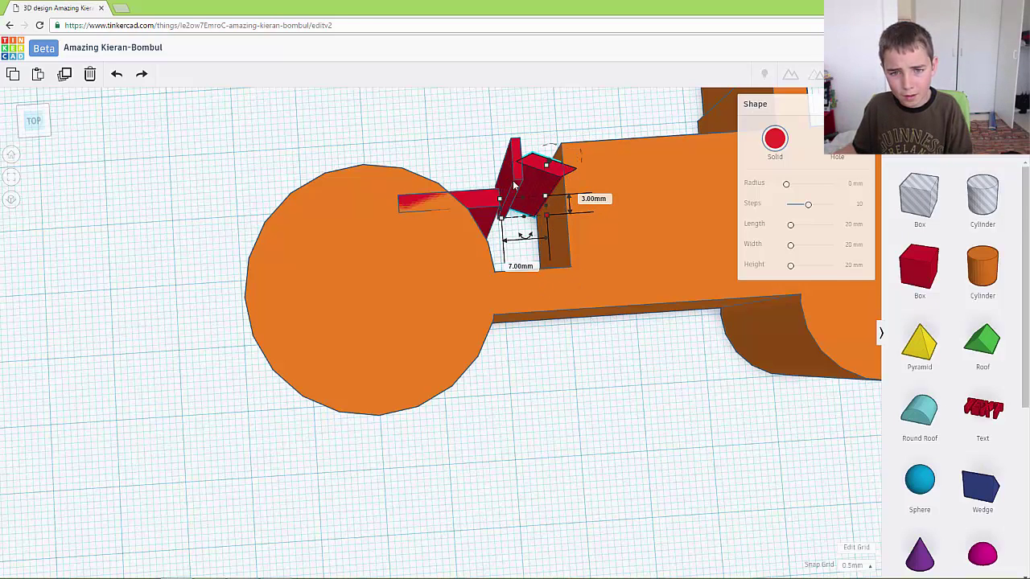
click(515, 185)
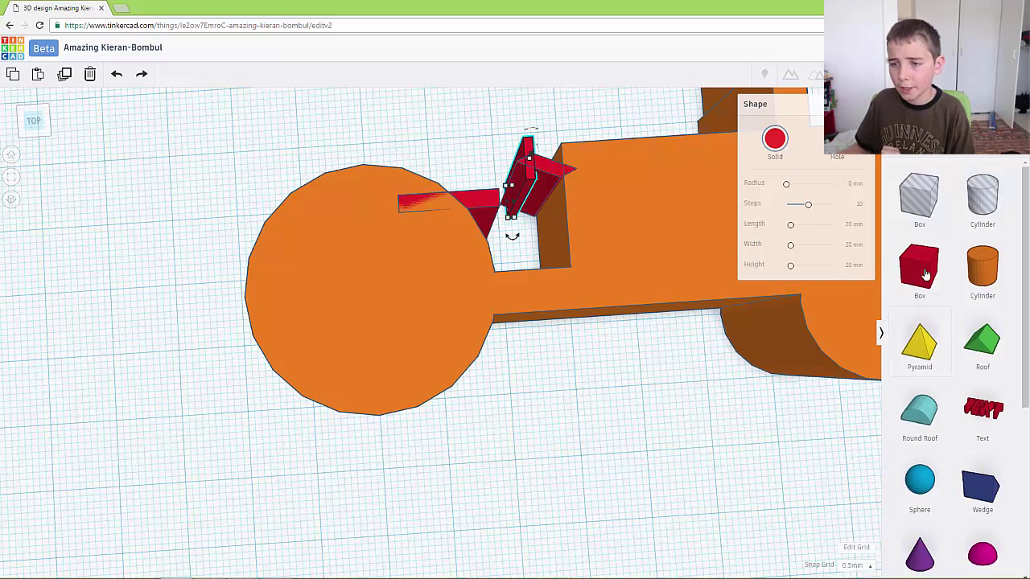
Group a box hole above the big wheel with the thin red piece to trim it.
drag(919, 201, 699, 190)
mouse_move(504, 181)
mouse_down()
mouse_move(460, 142)
mouse_move(437, 147)
mouse_move(437, 160)
mouse_up()
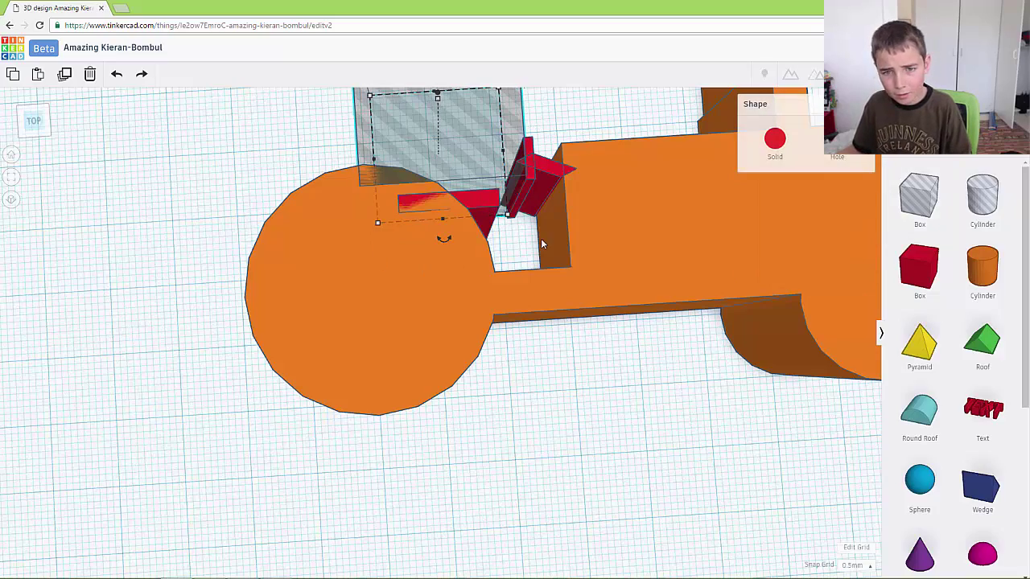
scroll(541, 238, up, 3)
scroll(533, 257, down, 3)
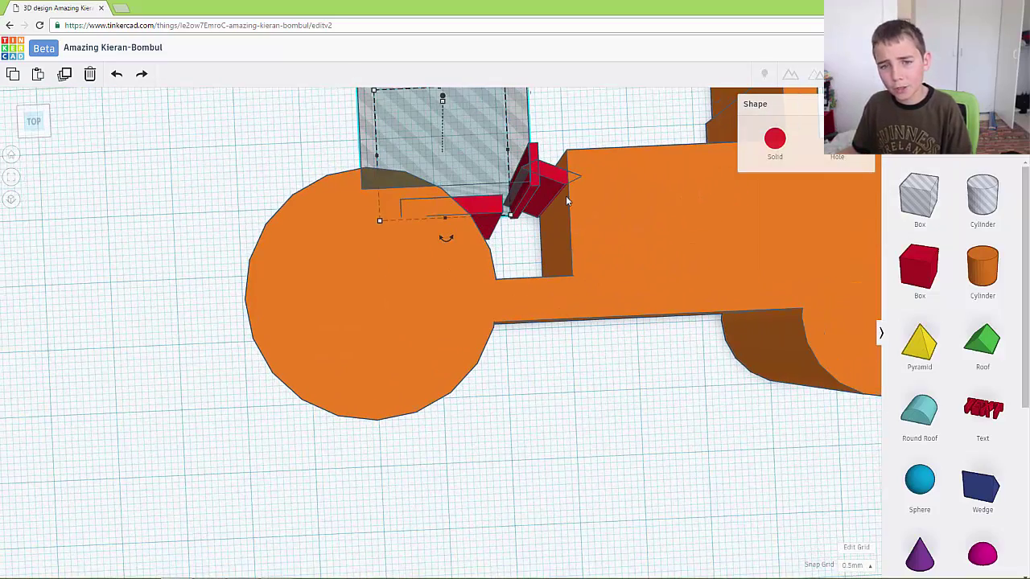
shift+click(552, 186)
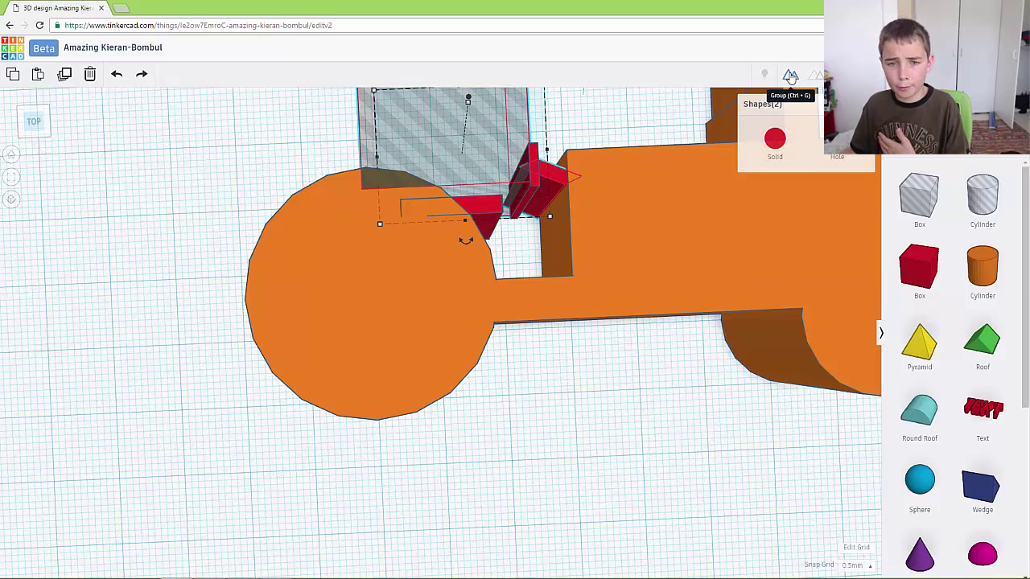
click(784, 75)
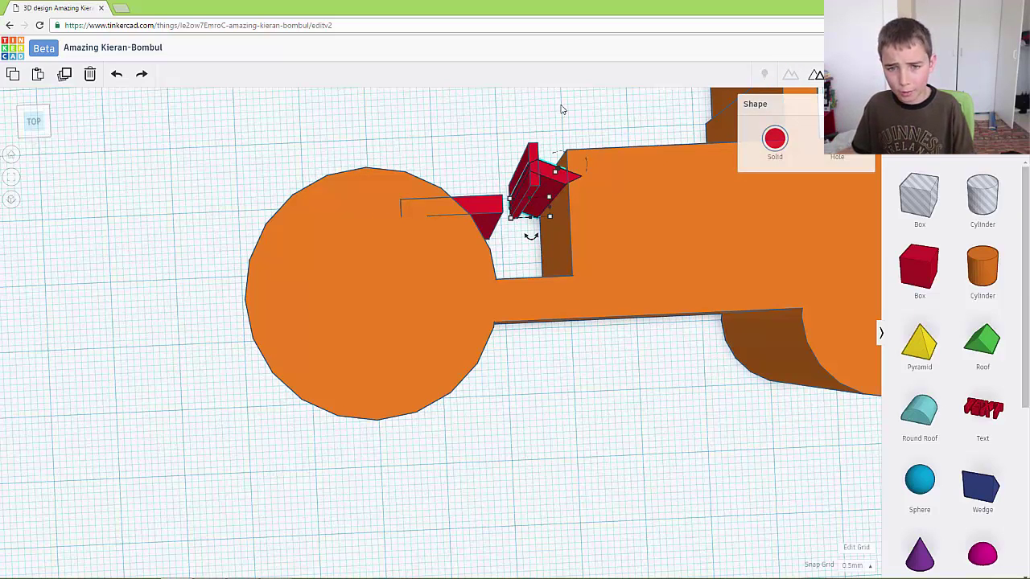
drag(561, 110, 325, 280)
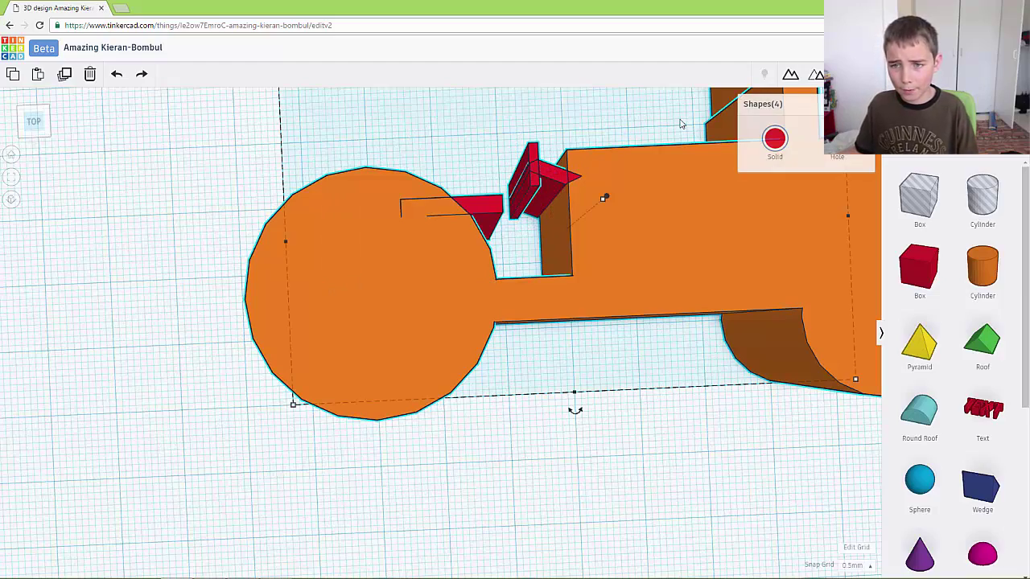
Group the four pieces into one red solid and drag it to a new spot.
click(791, 75)
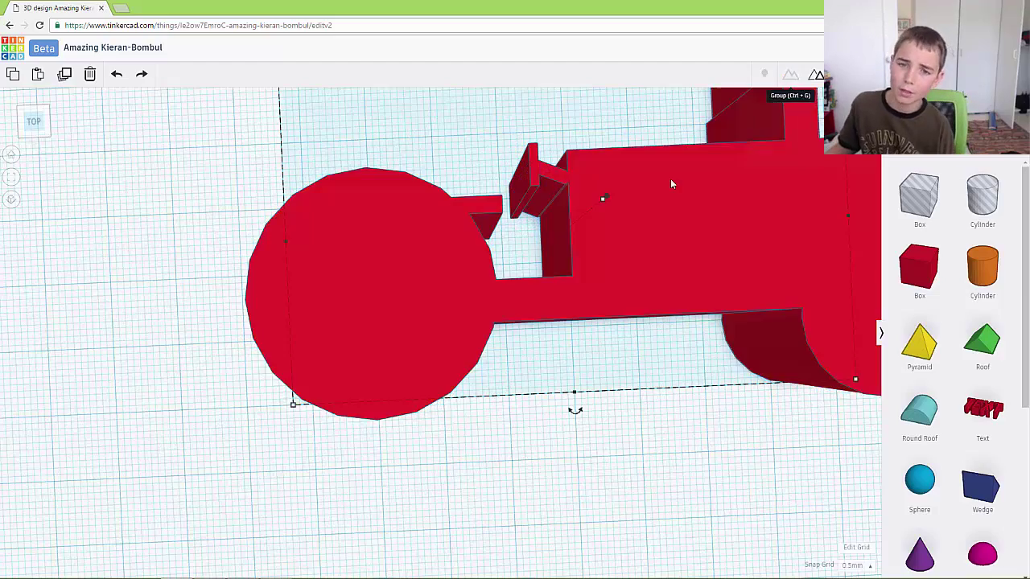
scroll(670, 183, down, 3)
click(686, 277)
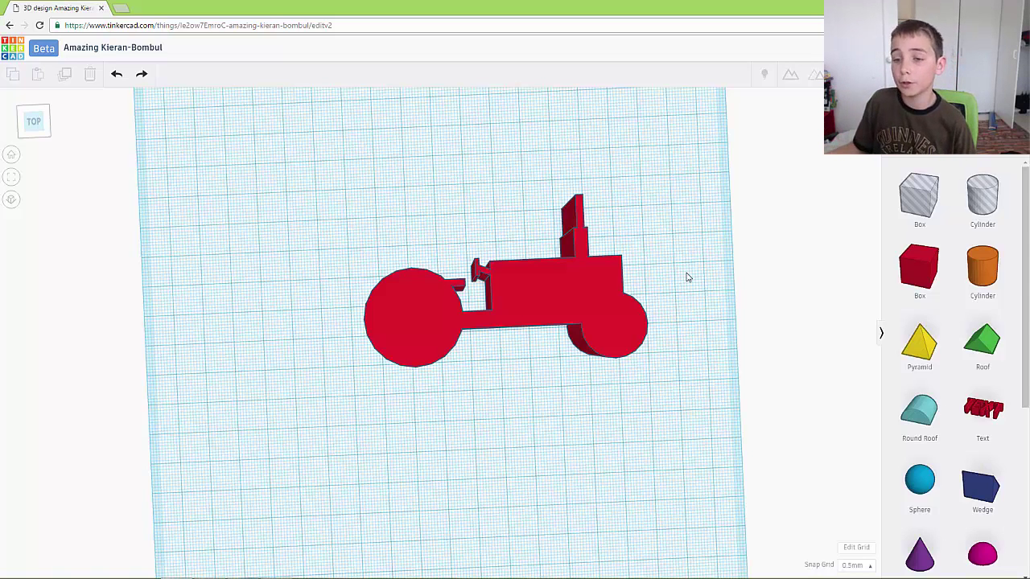
drag(441, 325, 390, 334)
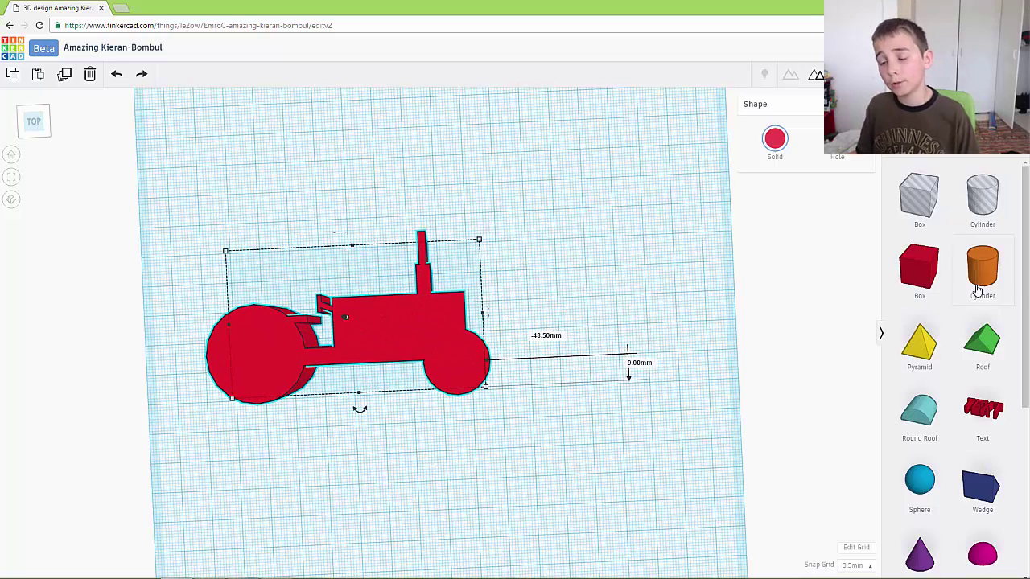
Add a 20 mm red box and a cylinder beside the tractor, nudging the box down-left.
click(927, 272)
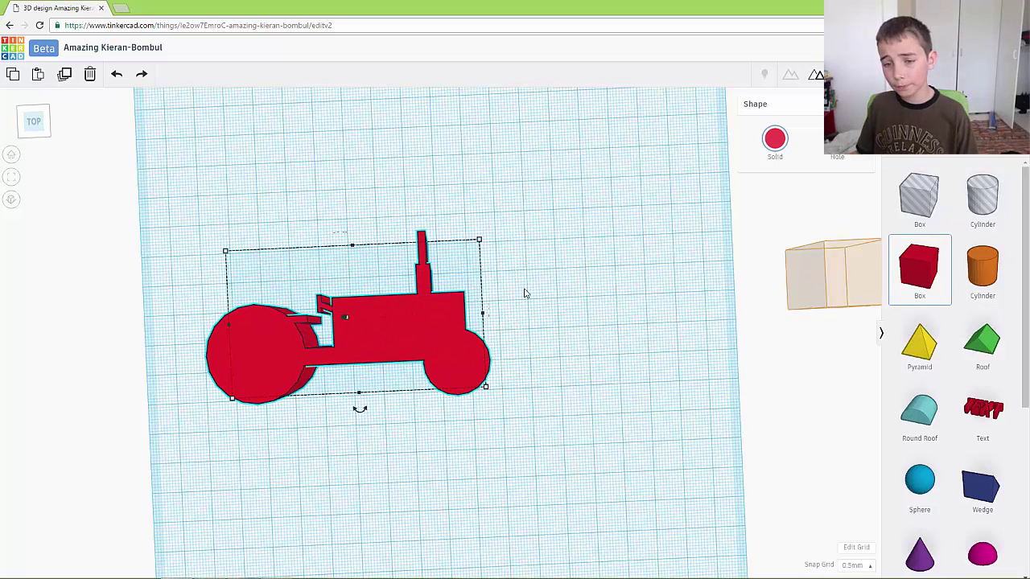
drag(524, 293, 595, 262)
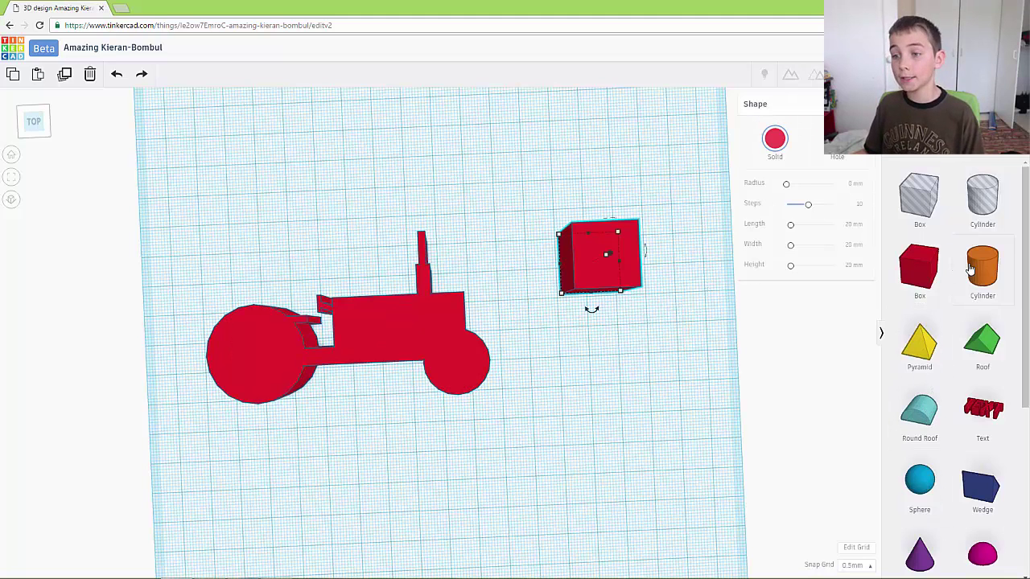
drag(970, 268, 561, 307)
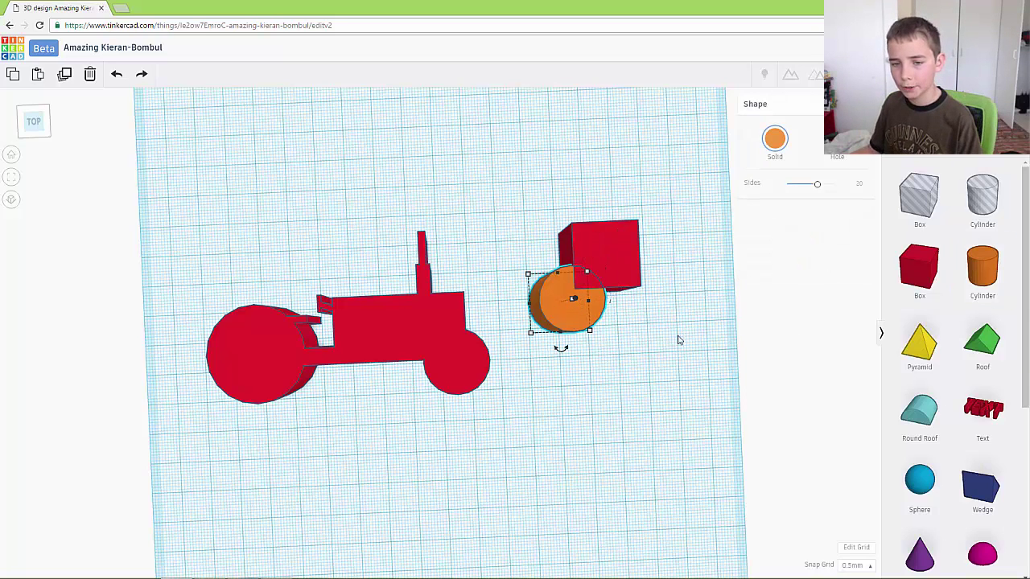
click(614, 276)
key(Down)
key(Down)
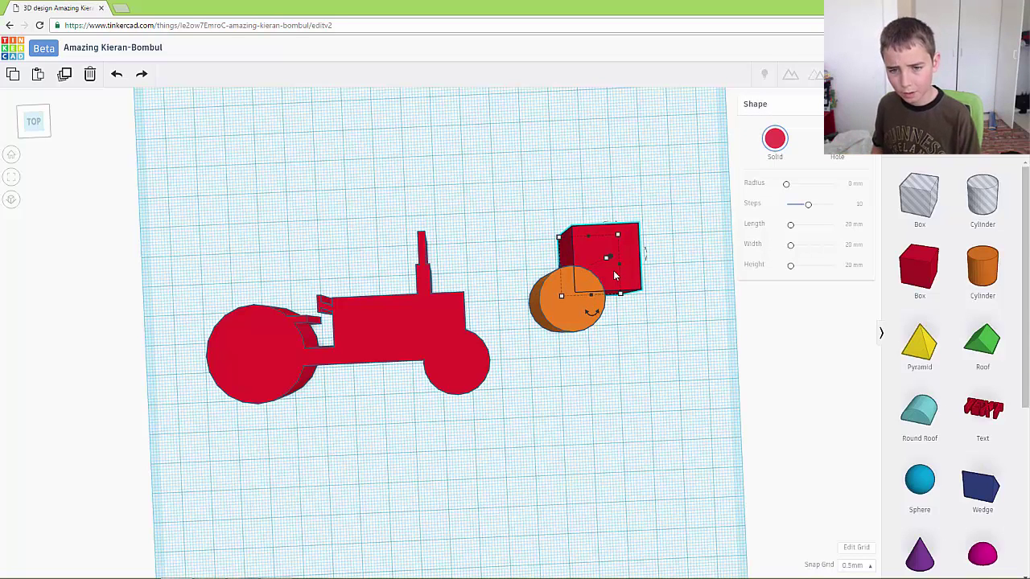
key(Left)
key(Down)
key(Down)
key(Left)
key(Down)
key(Down)
Make the cylinder a hole and group it with the box to round its lower-left corner.
drag(560, 268, 595, 346)
click(571, 309)
click(811, 138)
drag(731, 291, 528, 249)
click(790, 77)
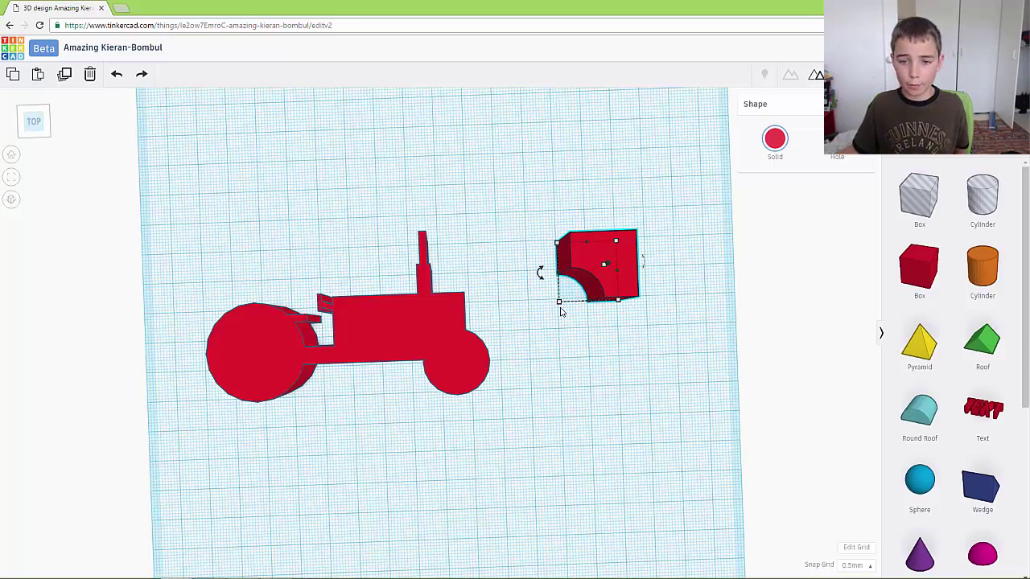
mouse_move(560, 302)
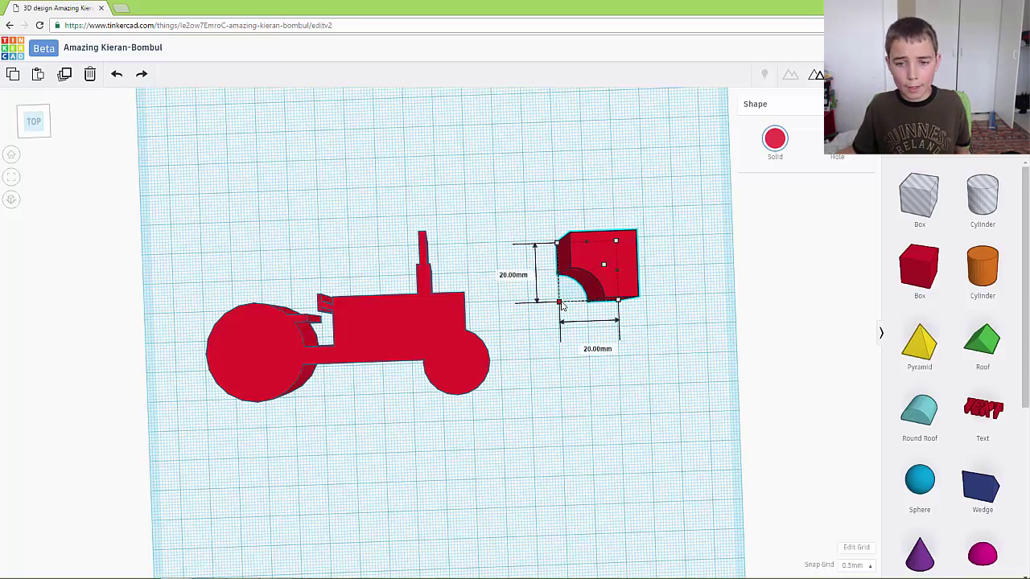
Resize the rounded-corner piece to 5 mm by 5 mm and move it to the tractor's front top corner.
click(599, 346)
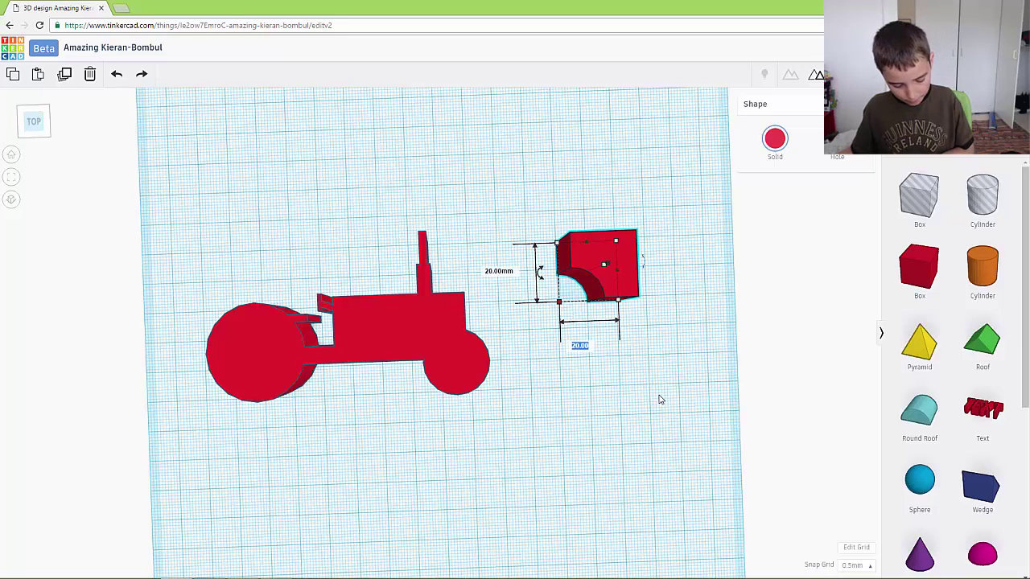
text(5)
key(Return)
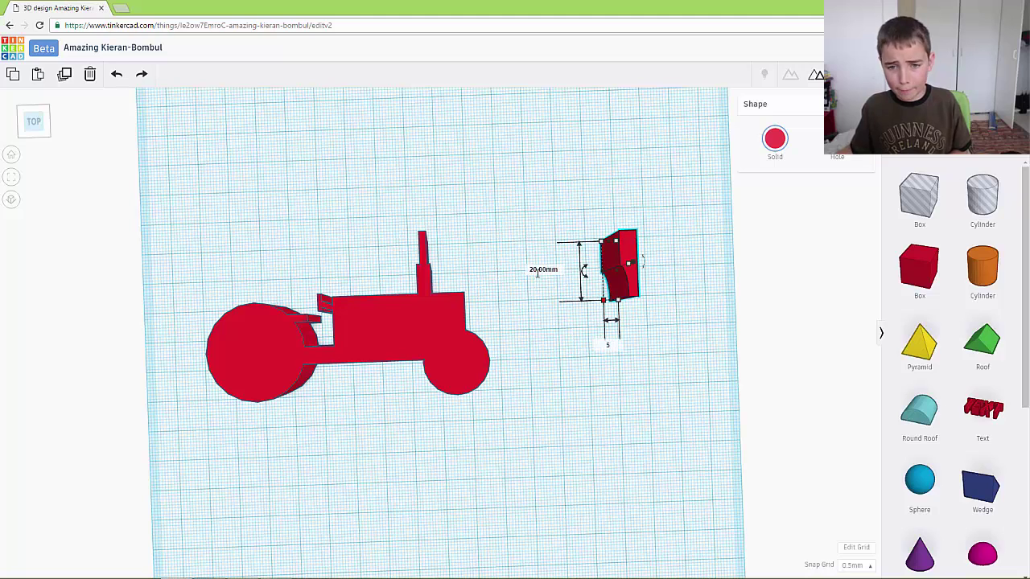
click(542, 271)
key(BackSpace)
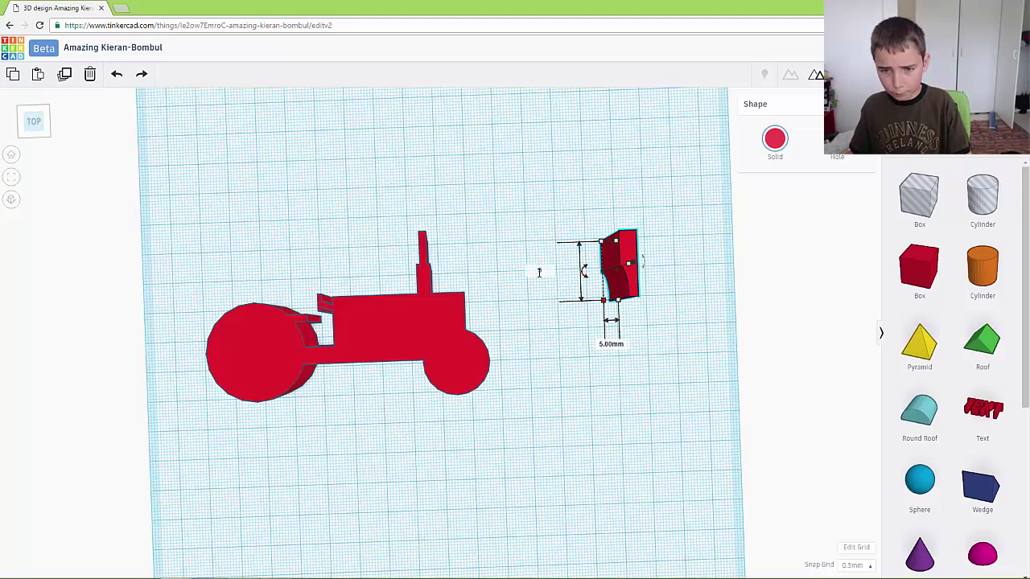
text(5)
key(Return)
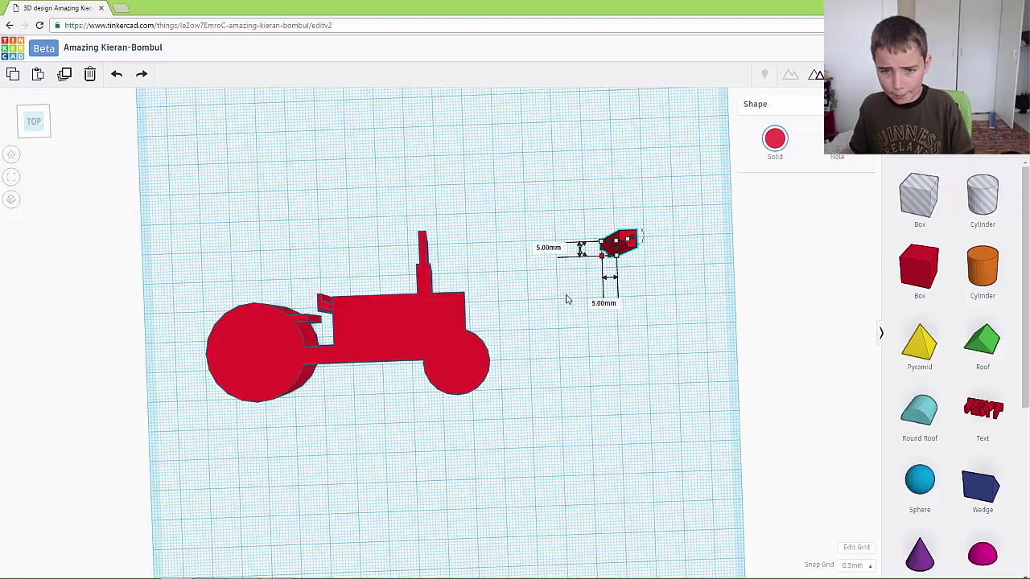
drag(623, 245, 456, 303)
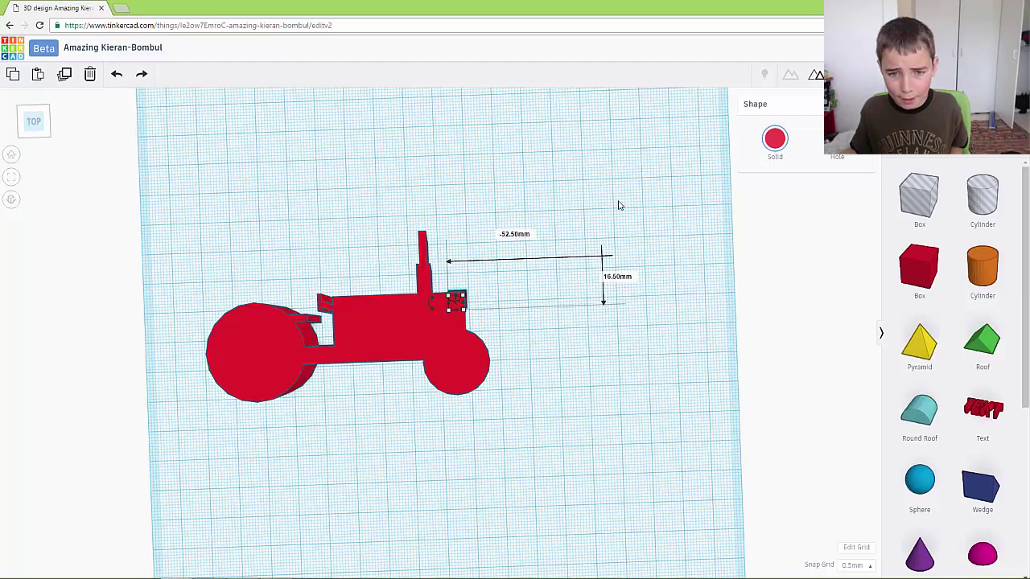
Turn the small piece into a hole and select it on its own.
click(815, 161)
scroll(633, 315, up, 2)
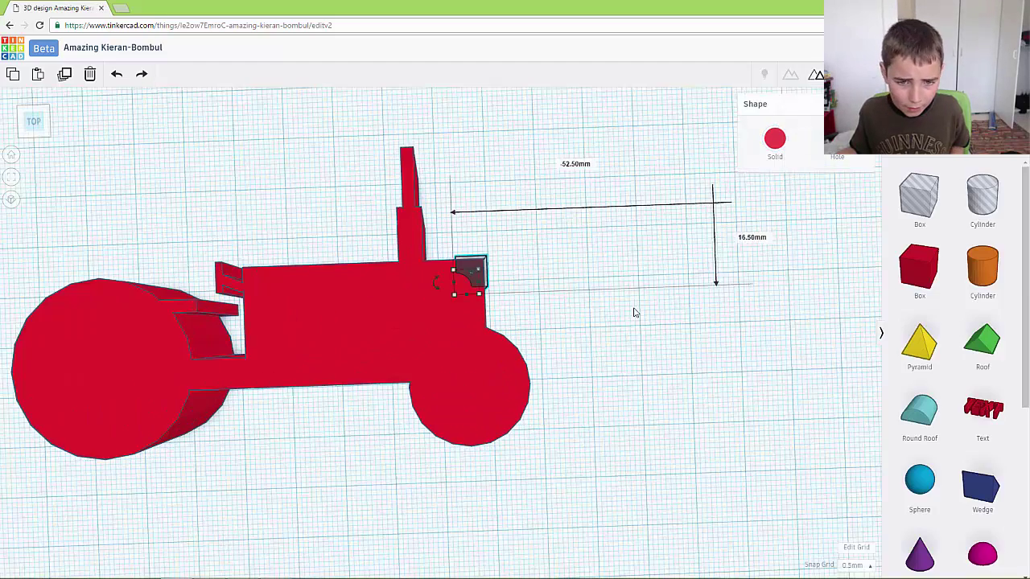
drag(612, 214, 447, 312)
click(558, 278)
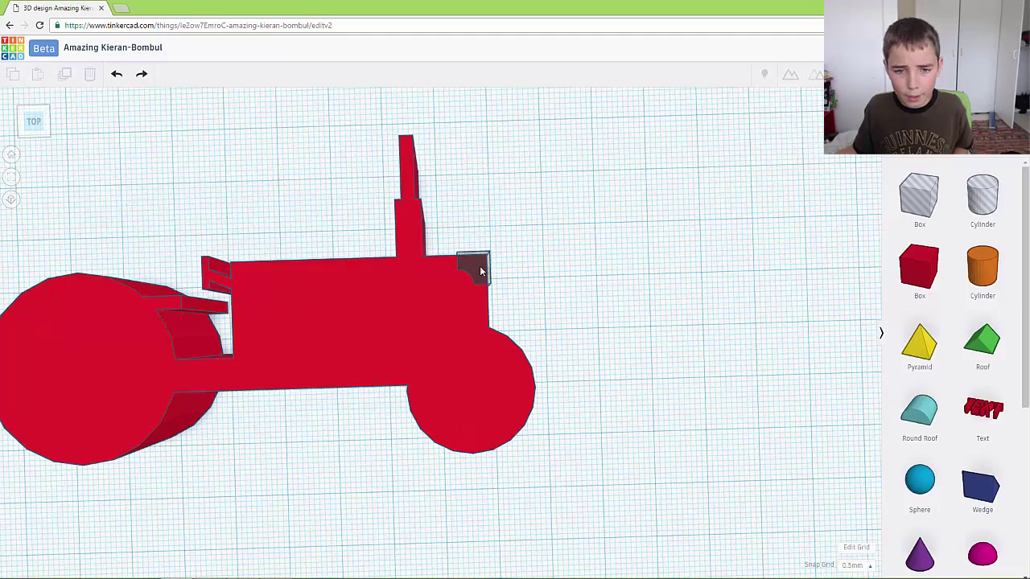
click(480, 271)
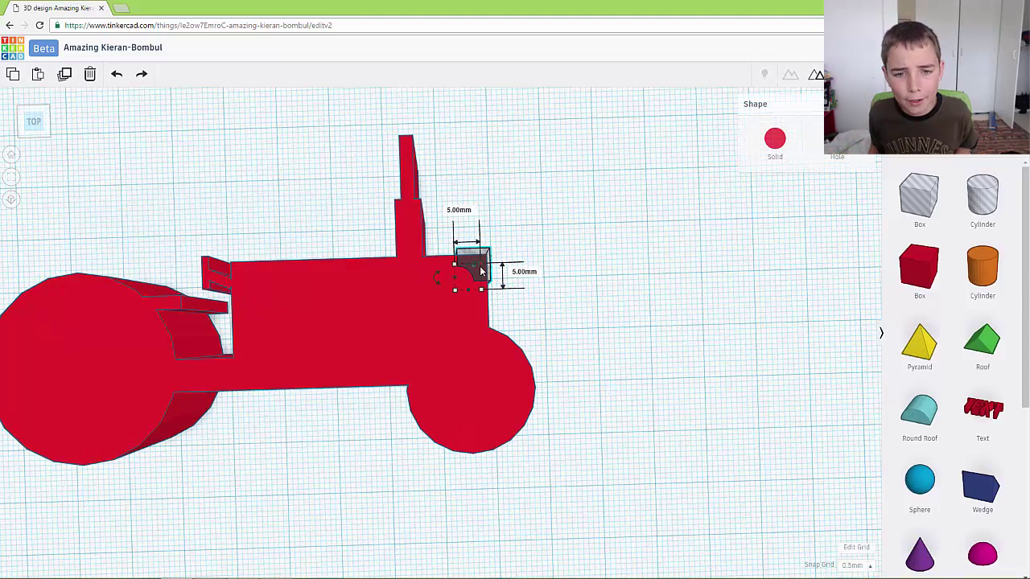
Nudge the hole up and right onto the corner, then group it with the tractor.
key(ctrl+Up)
key(ctrl+Up)
key(ctrl+Up)
key(ctrl+Up)
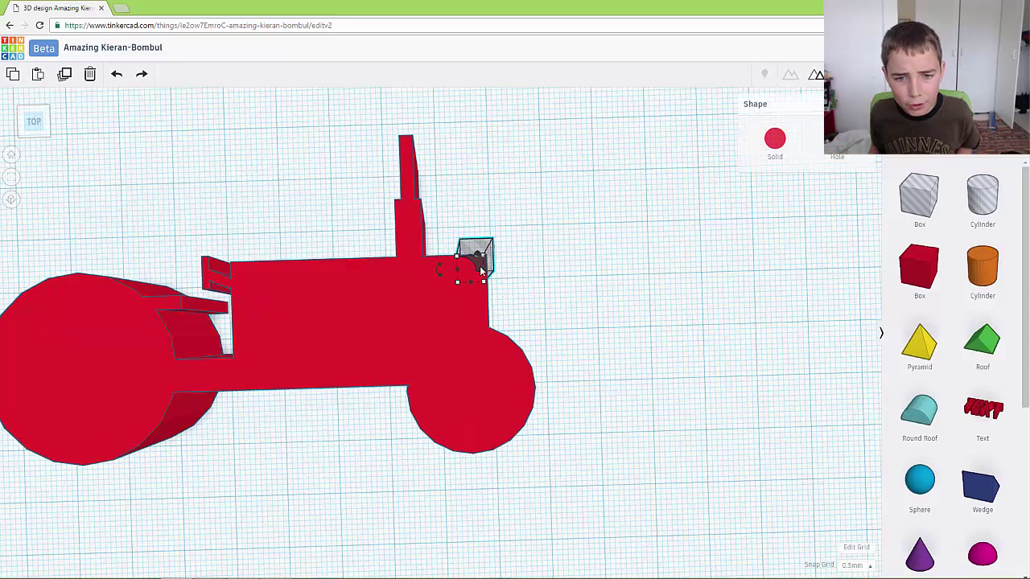
key(Right)
key(Right)
key(Right)
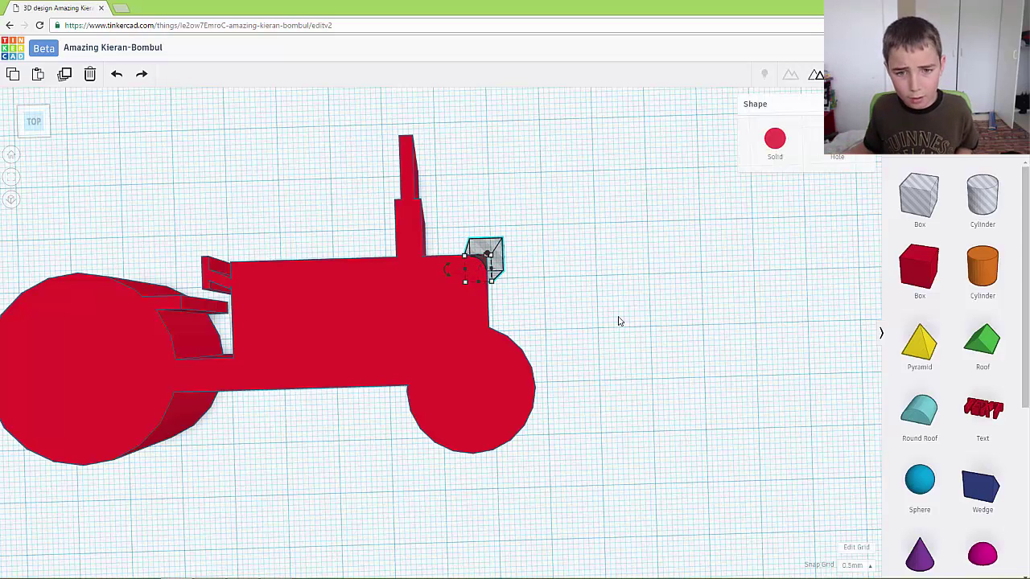
drag(626, 314, 453, 153)
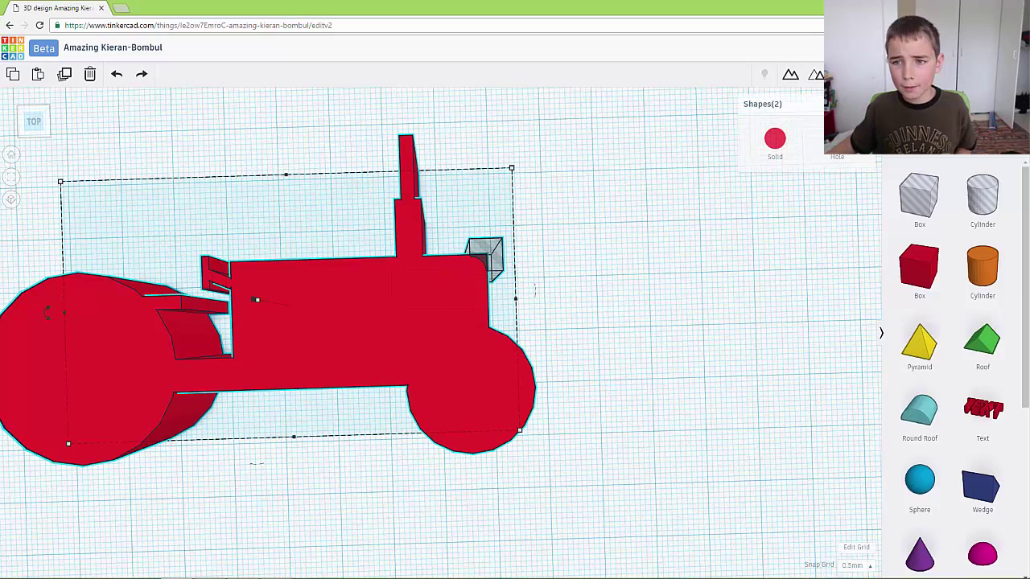
click(791, 80)
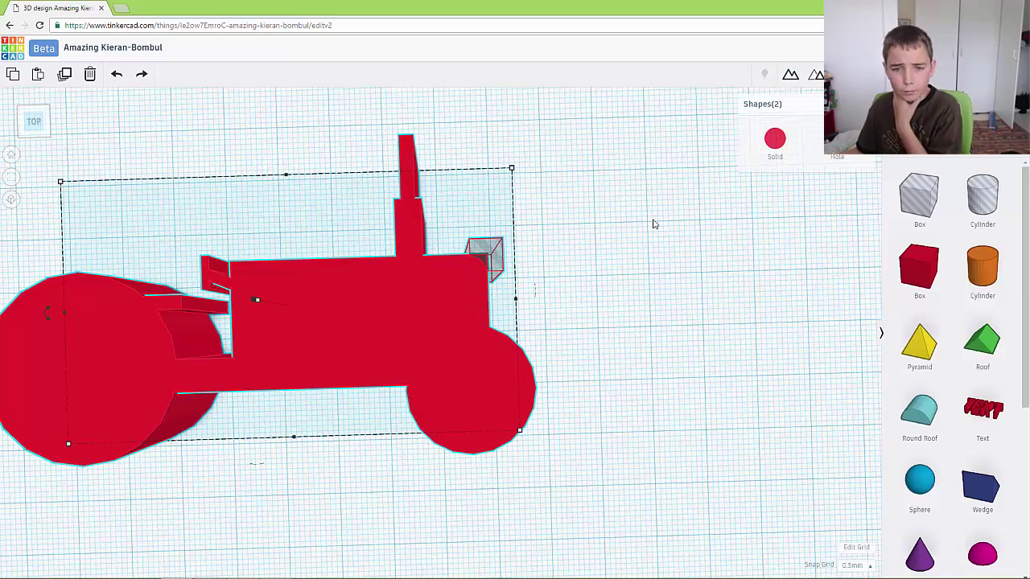
scroll(606, 297, down, 5)
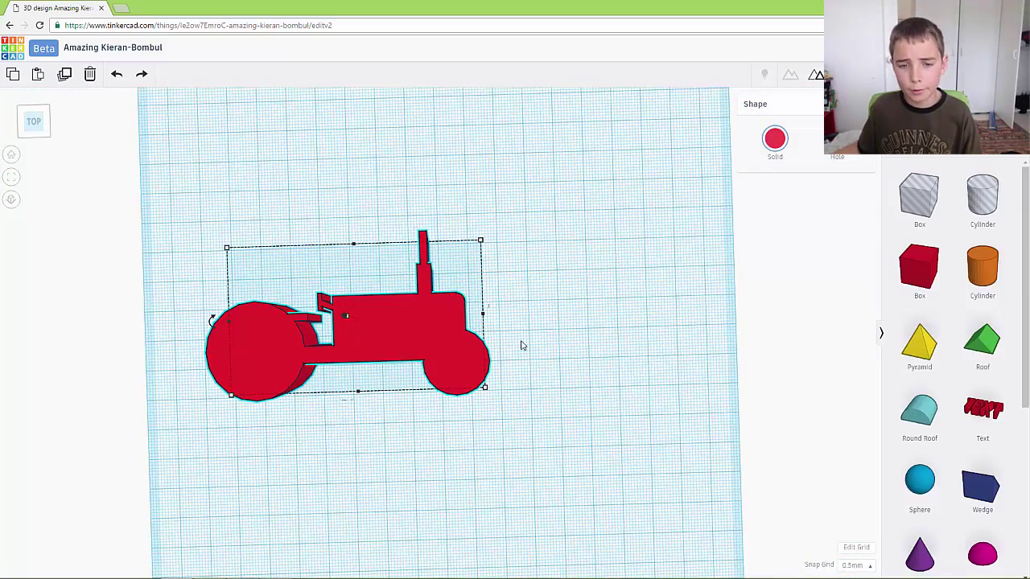
Deselect and orbit to an angled close-up of the hood's rounded front corner.
click(522, 341)
right_drag(415, 303, 242, 288)
scroll(239, 263, up, 6)
scroll(408, 345, up, 5)
scroll(407, 344, up, 4)
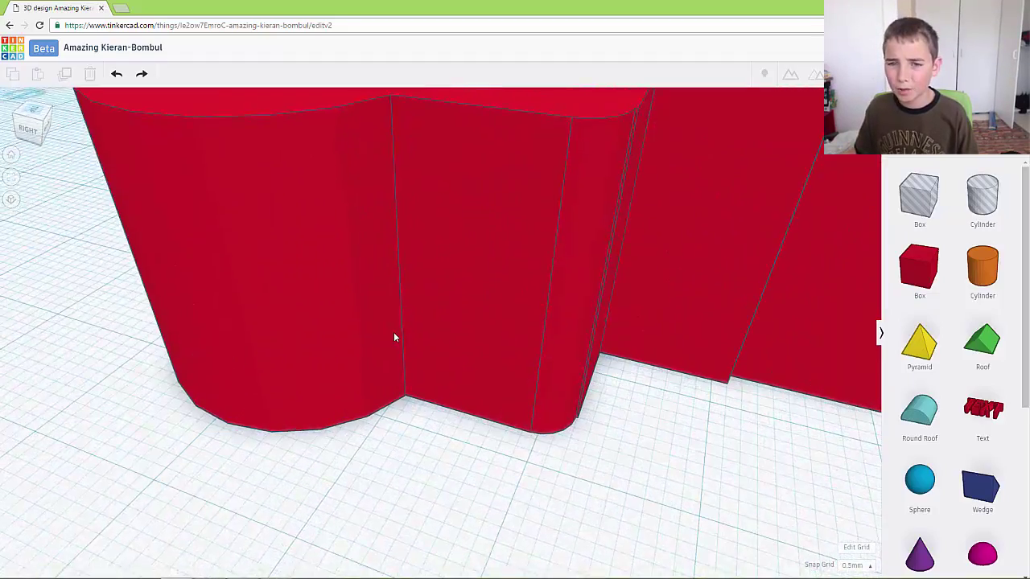
right_drag(391, 338, 541, 328)
scroll(386, 362, down, 2)
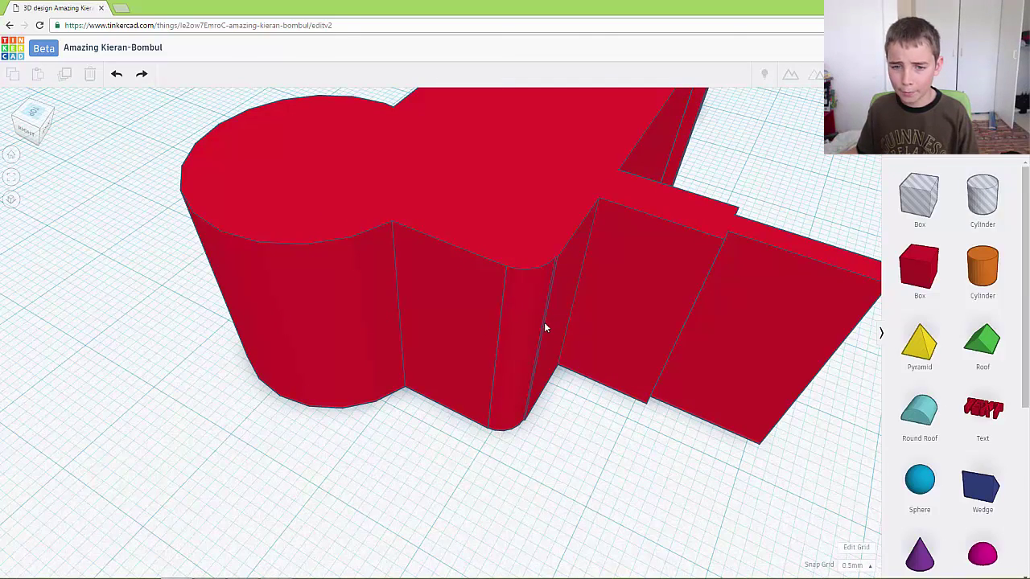
Ungroup the tractor and set the snap grid to 0.1mm.
click(544, 322)
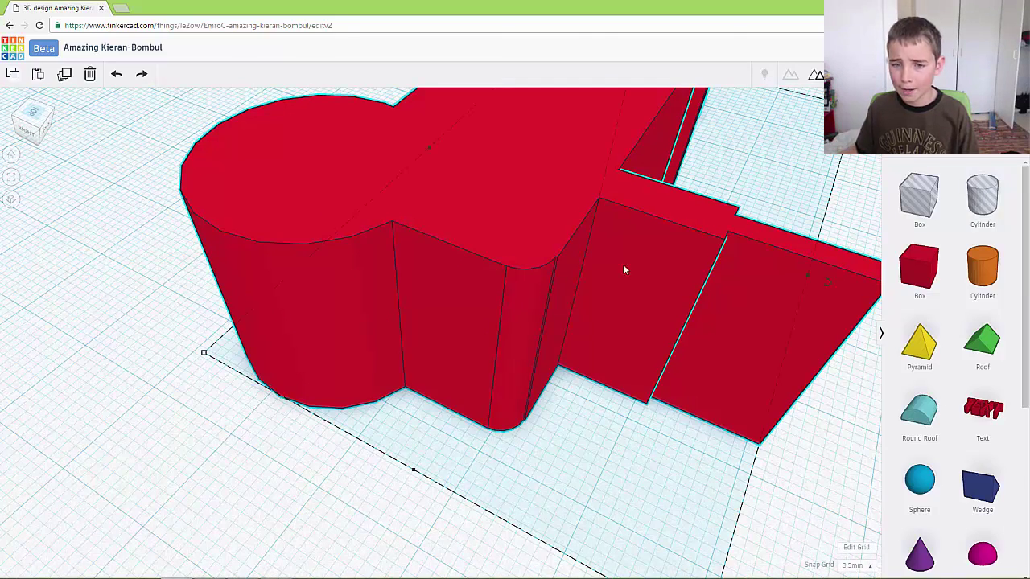
click(817, 77)
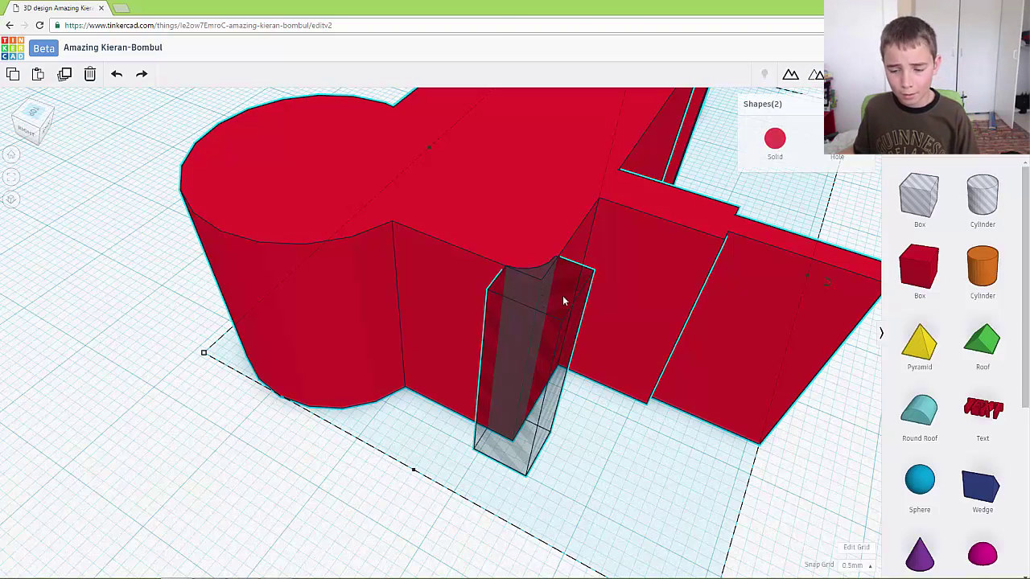
click(852, 565)
click(852, 475)
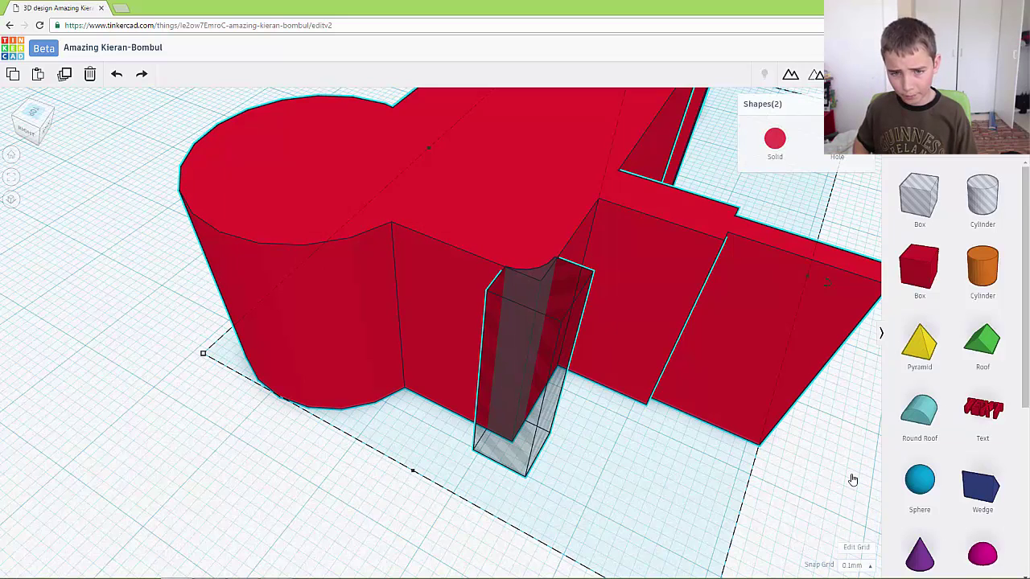
Shift the hole box slightly to align the corner, then regroup it with the tractor.
click(654, 511)
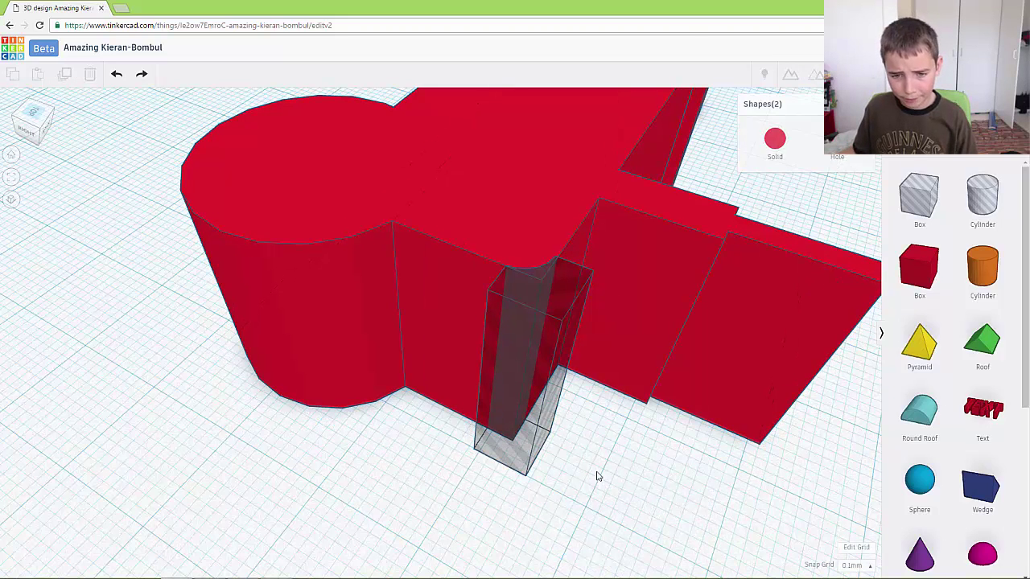
click(538, 418)
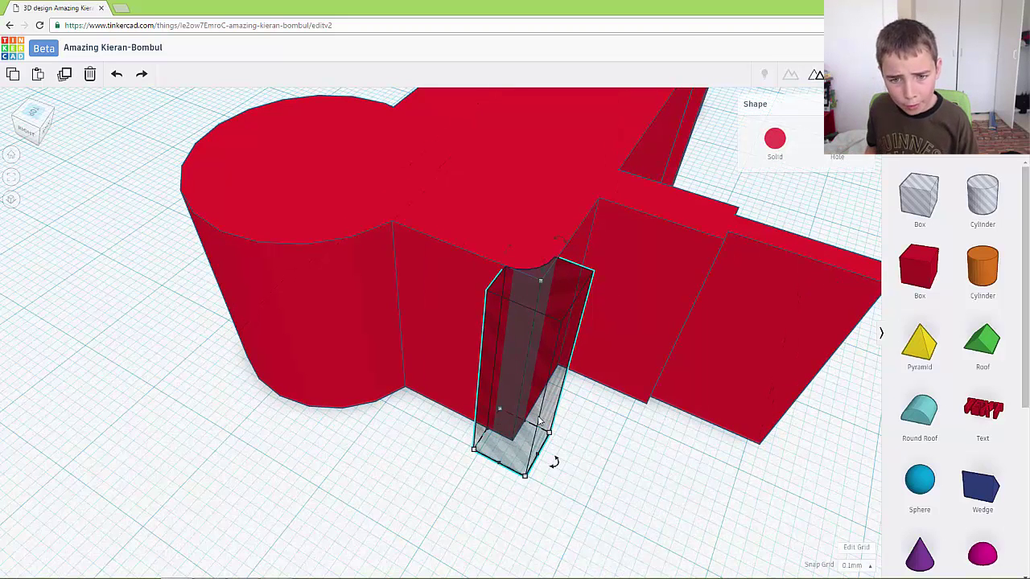
drag(539, 419, 540, 420)
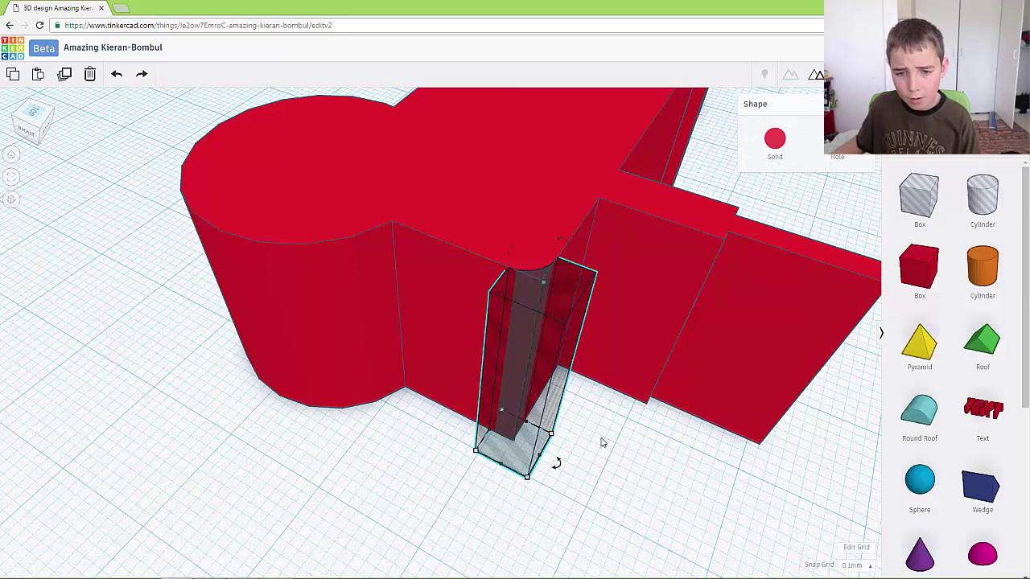
drag(632, 465, 426, 201)
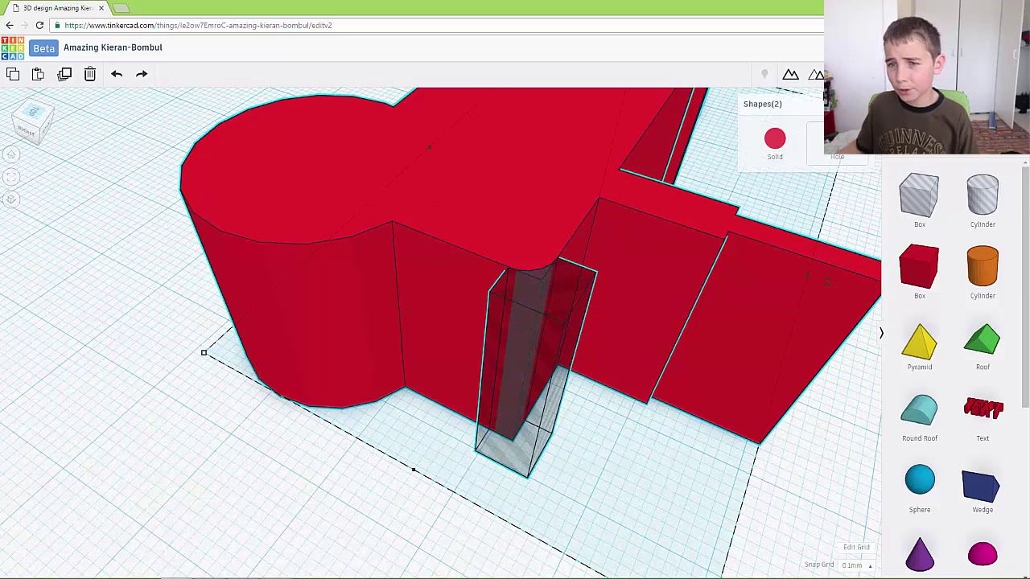
click(790, 77)
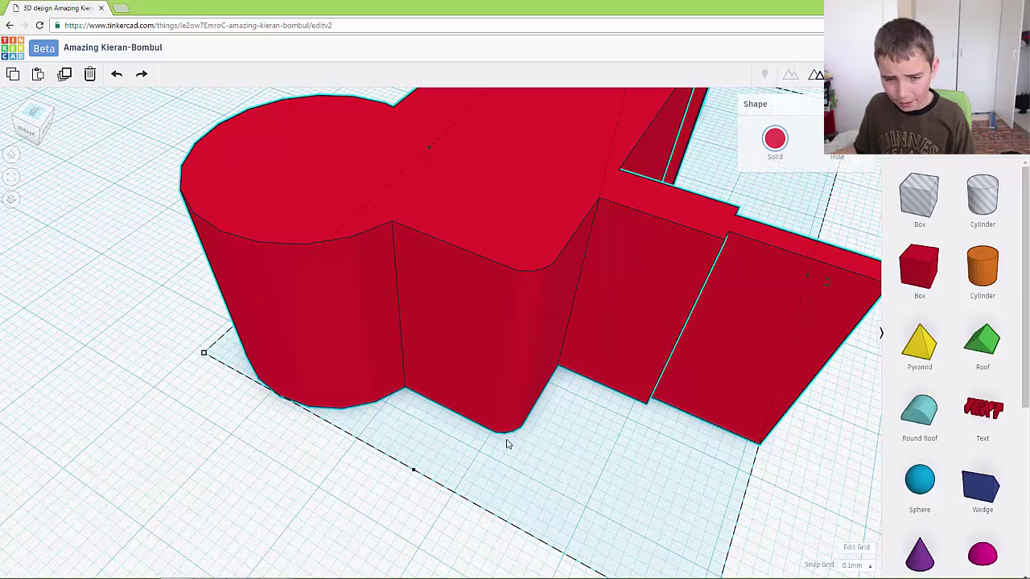
Switch to the top view of the view cube, fit the tractor with F, and zoom in.
right_drag(507, 444, 348, 356)
click(32, 112)
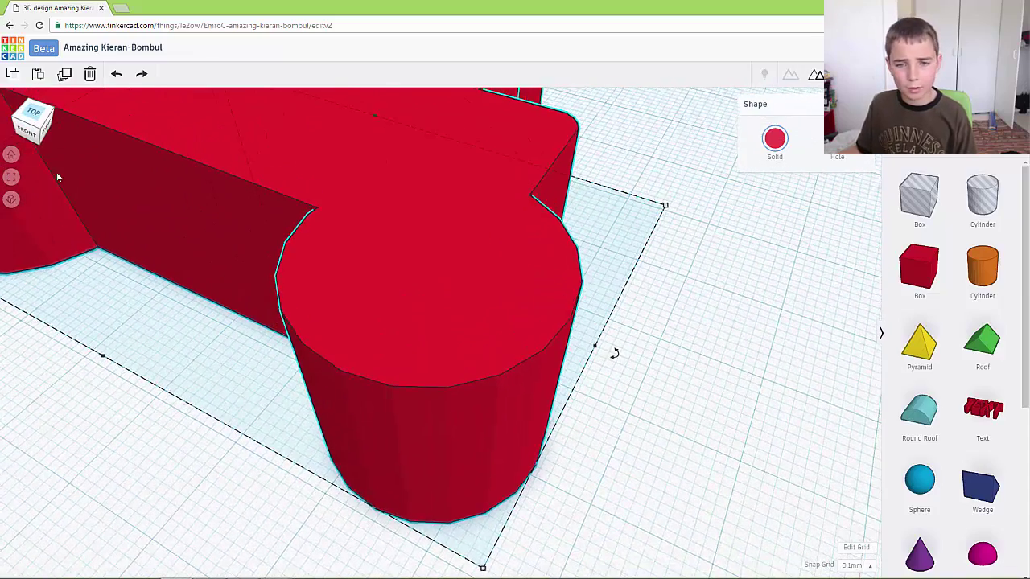
key(f)
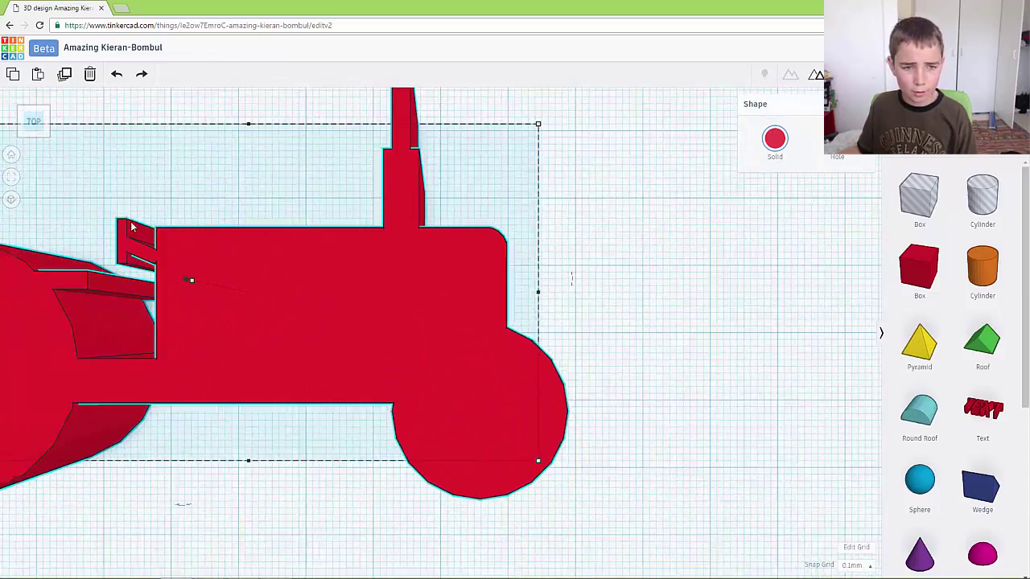
scroll(165, 236, up, 4)
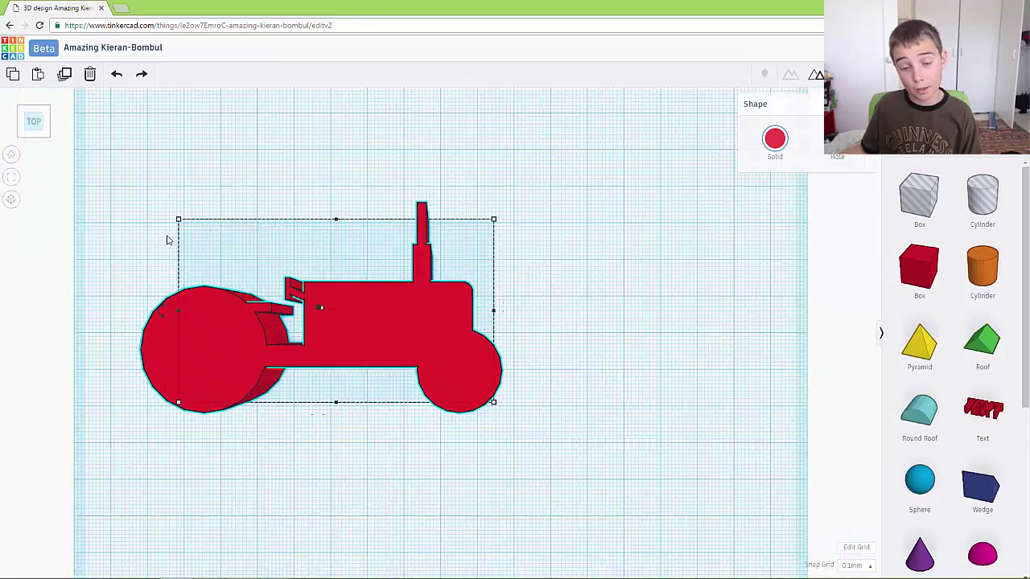